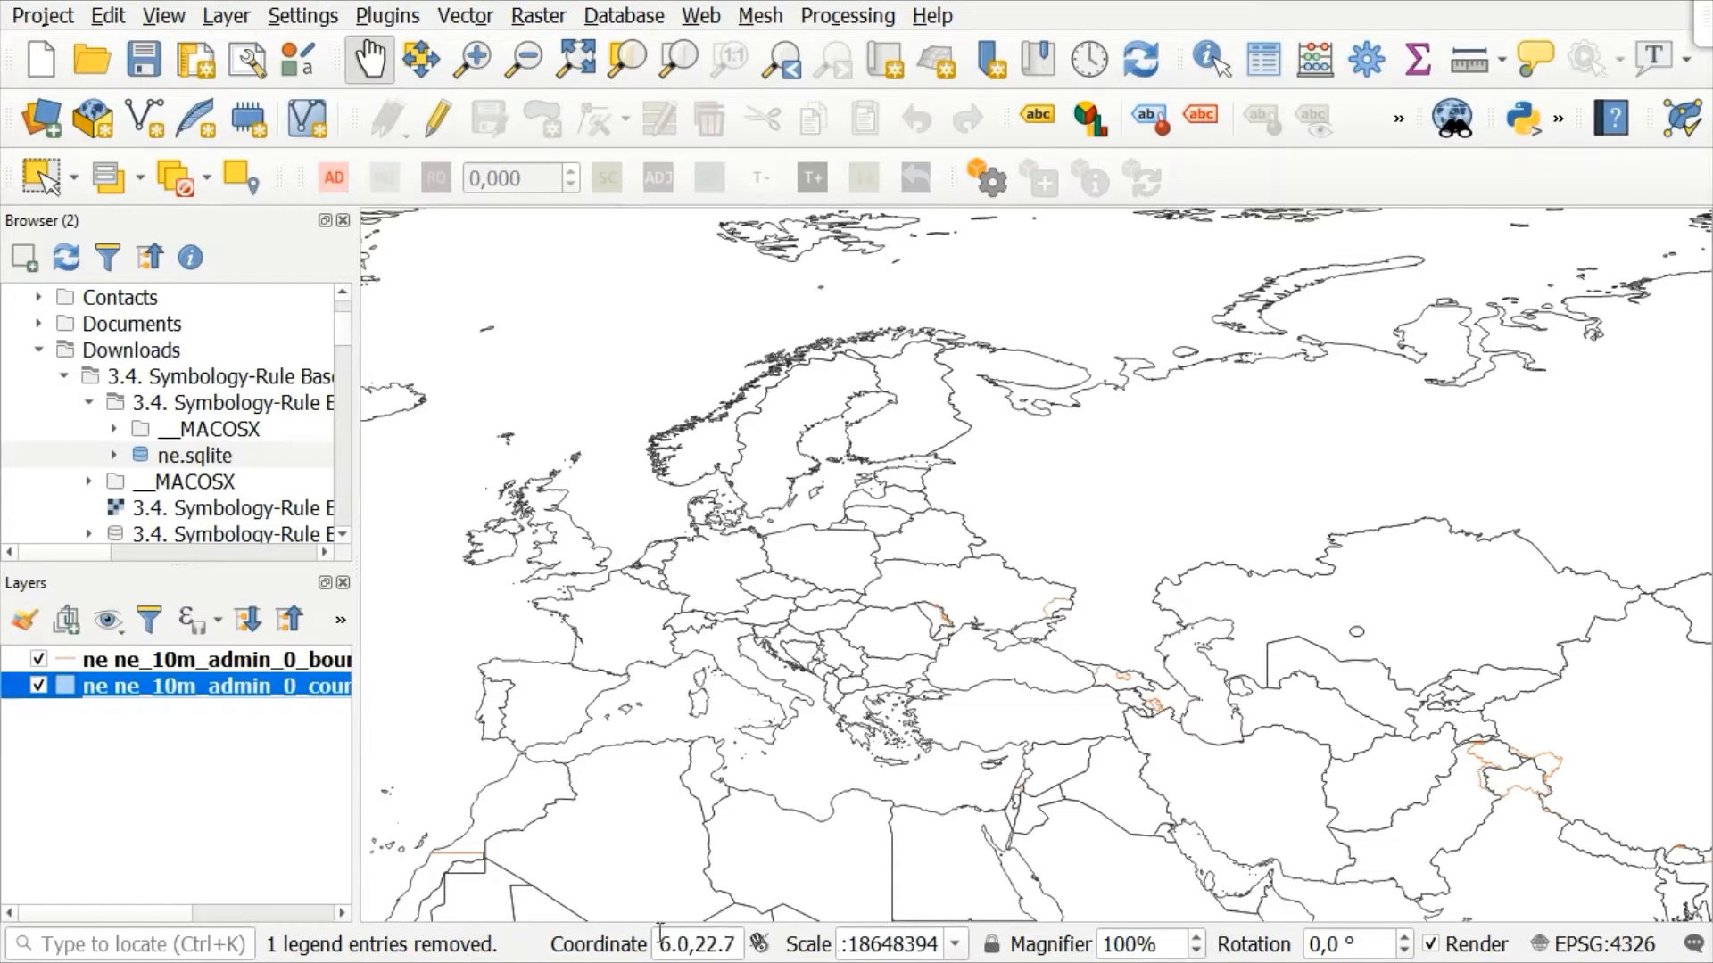
pyautogui.moveTo(356, 778); pyautogui.dragTo(906, 637)
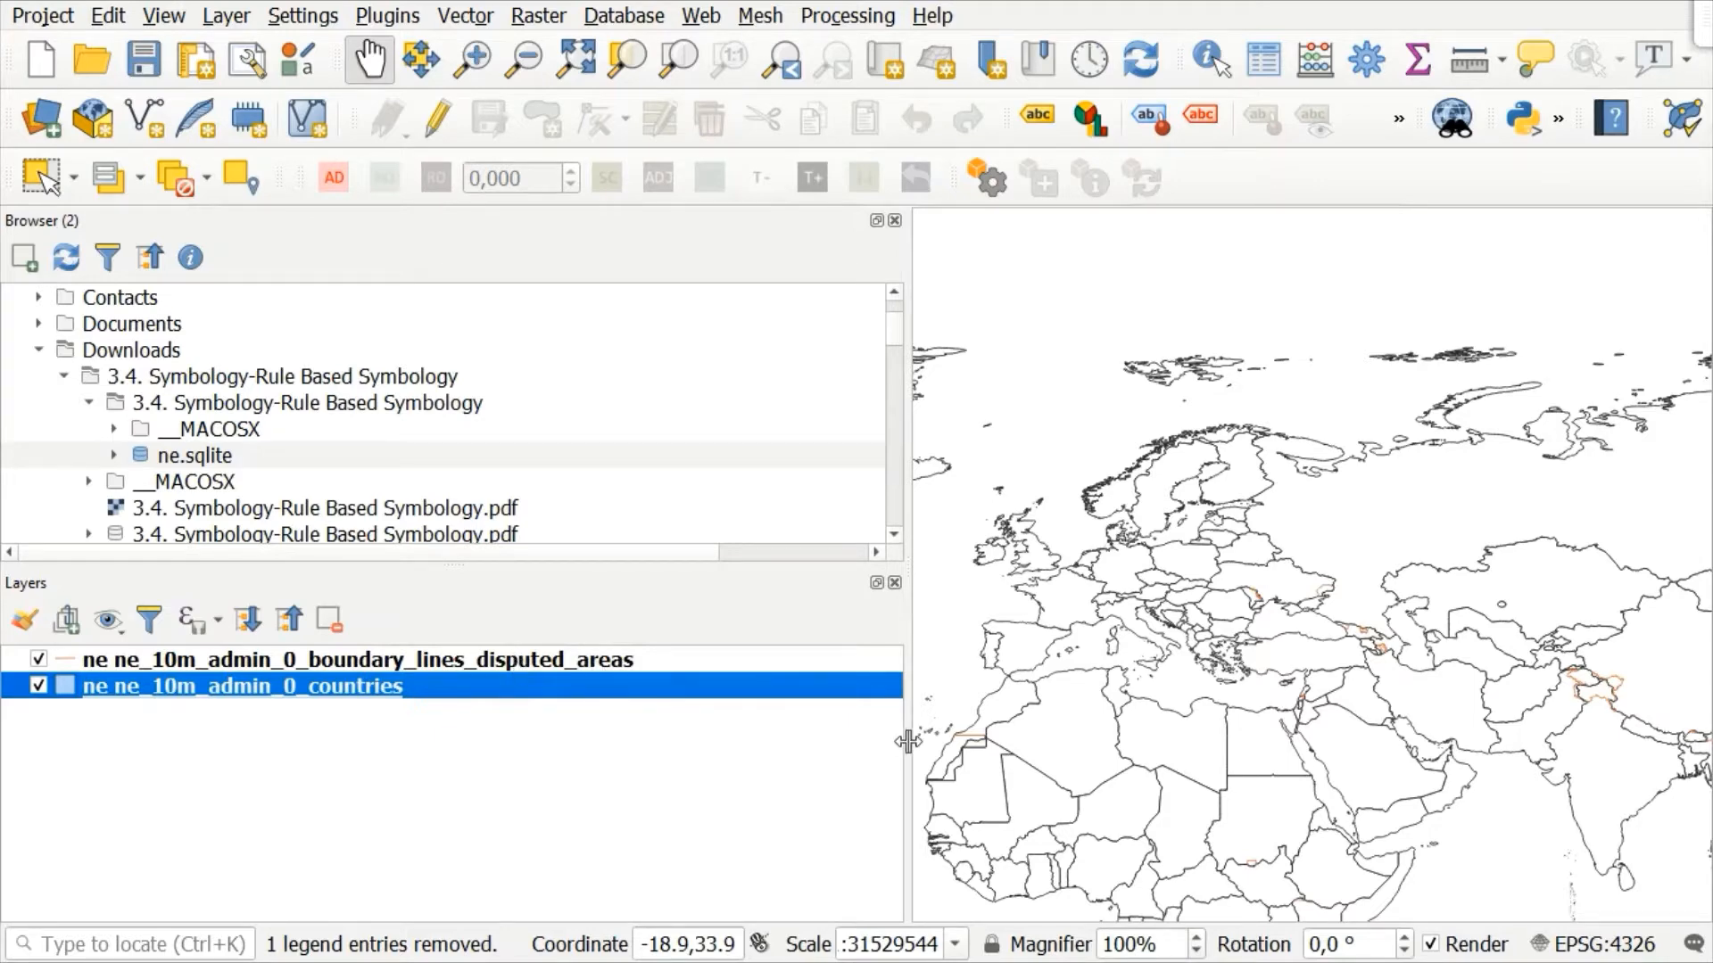
pyautogui.moveTo(908, 741); pyautogui.dragTo(311, 832)
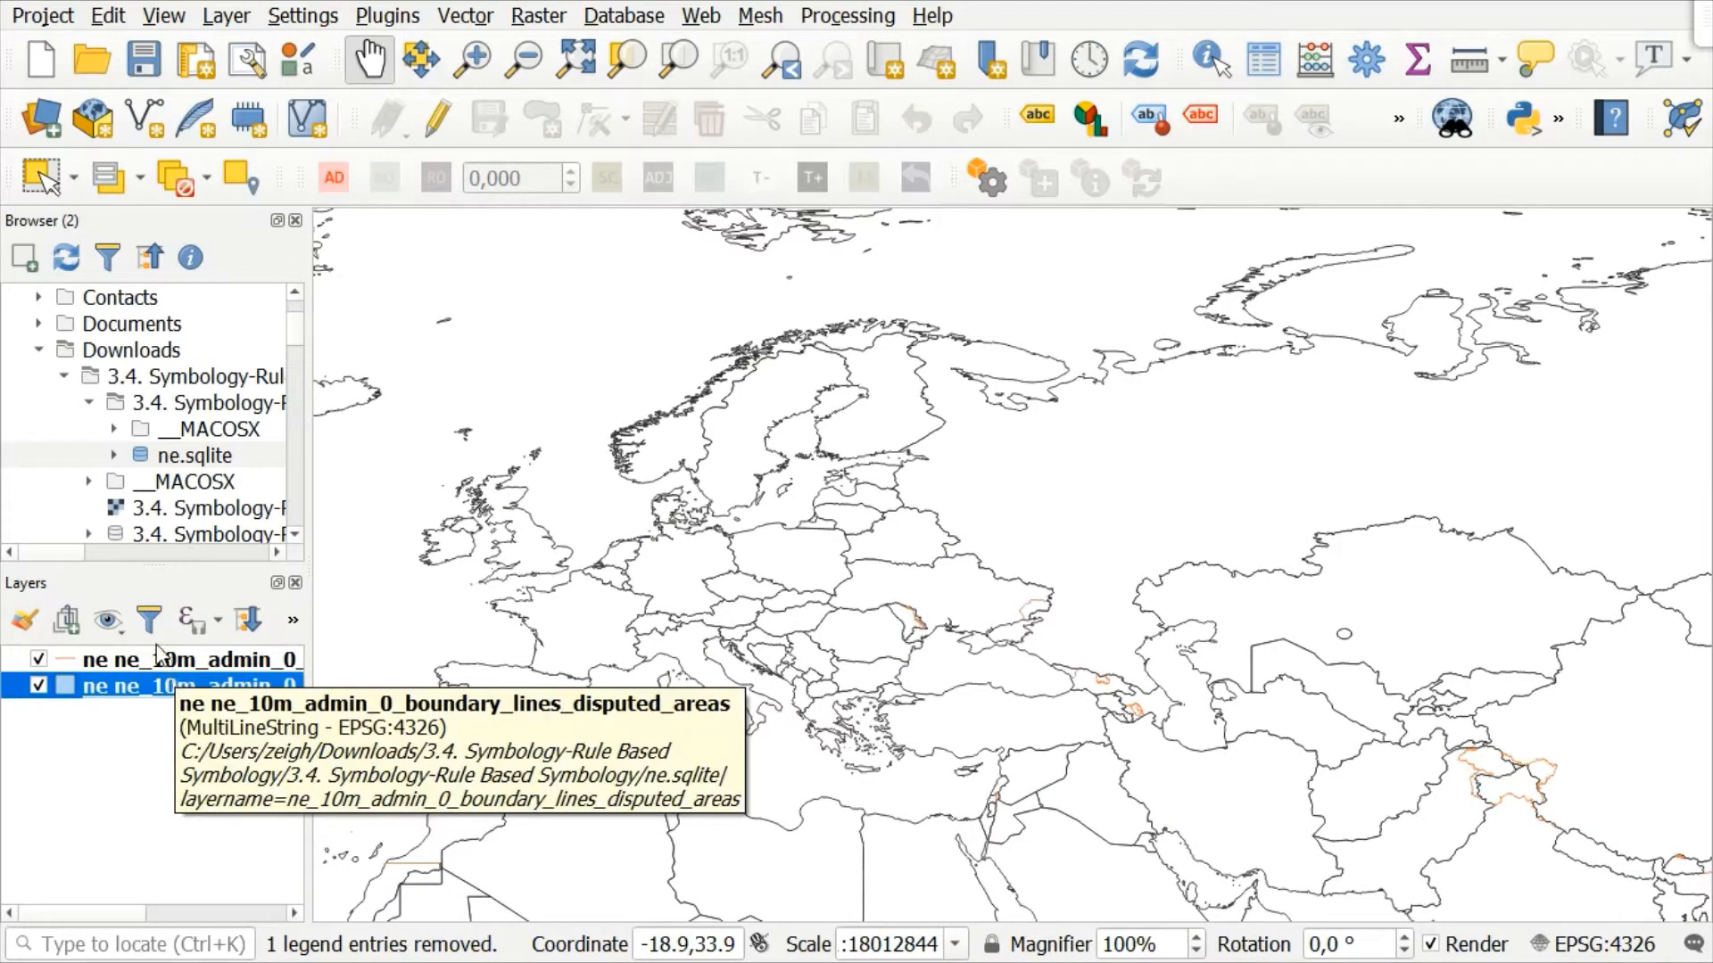
# - Set the symbology of the ne_10m_admin_0_boundary_lines_disputed_areas layer to Rule-based
pyautogui.click(127, 661)
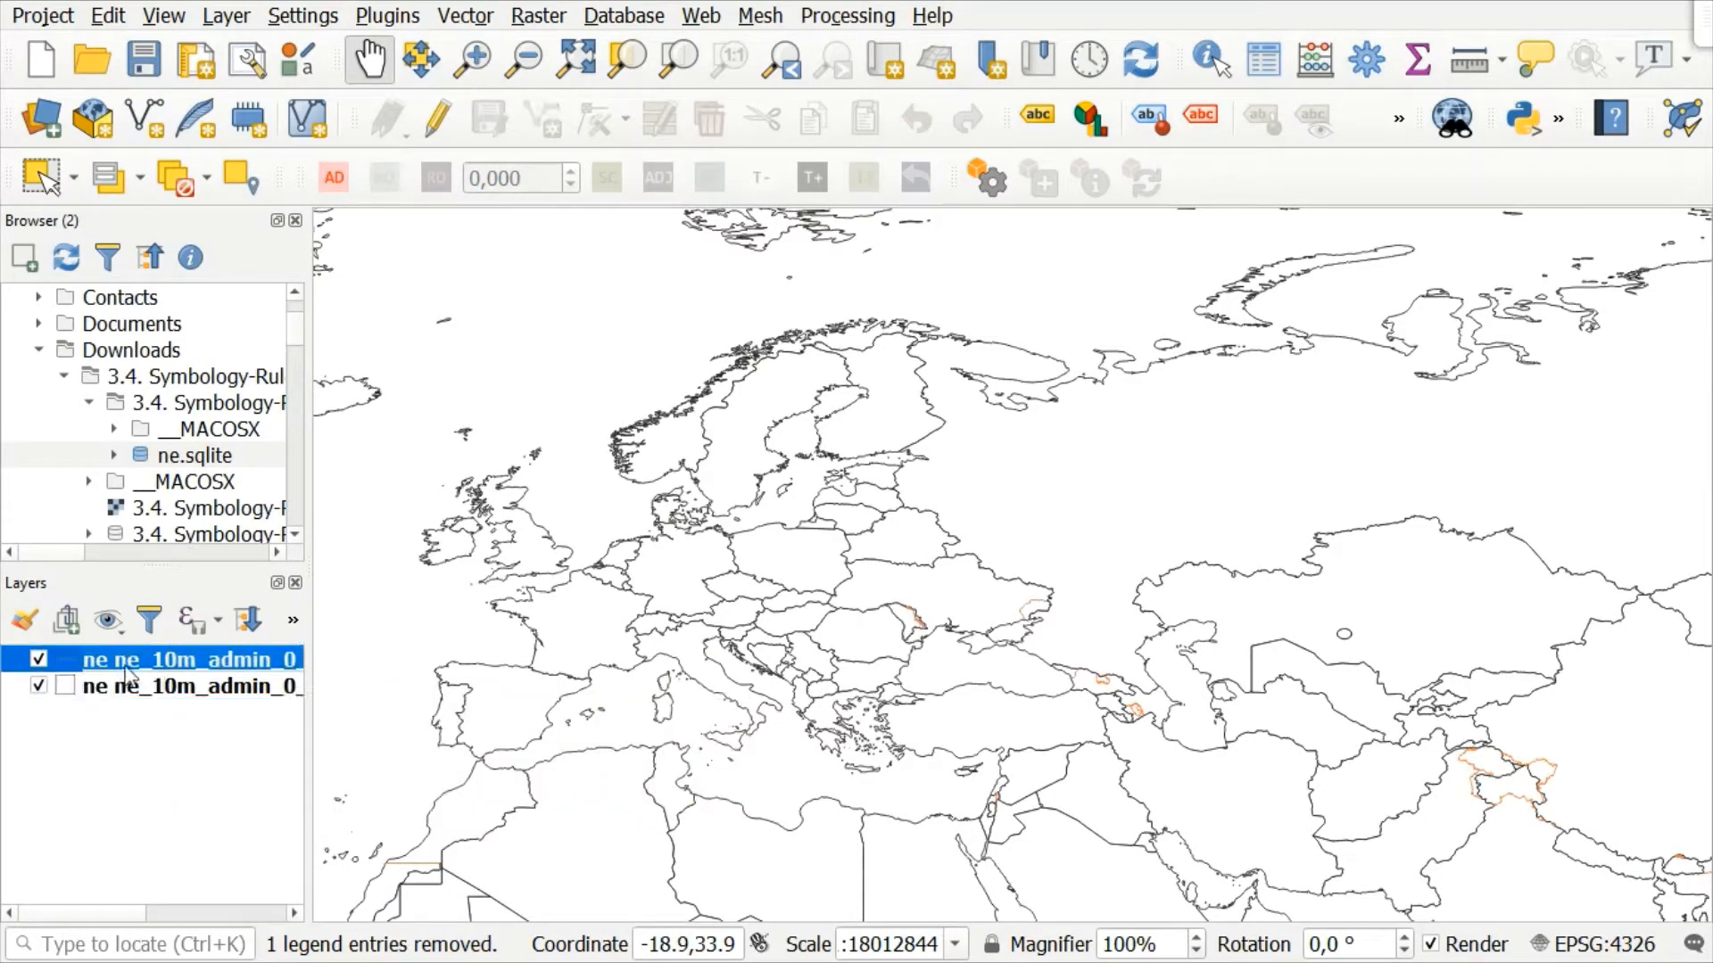
pyautogui.rightClick(185, 668)
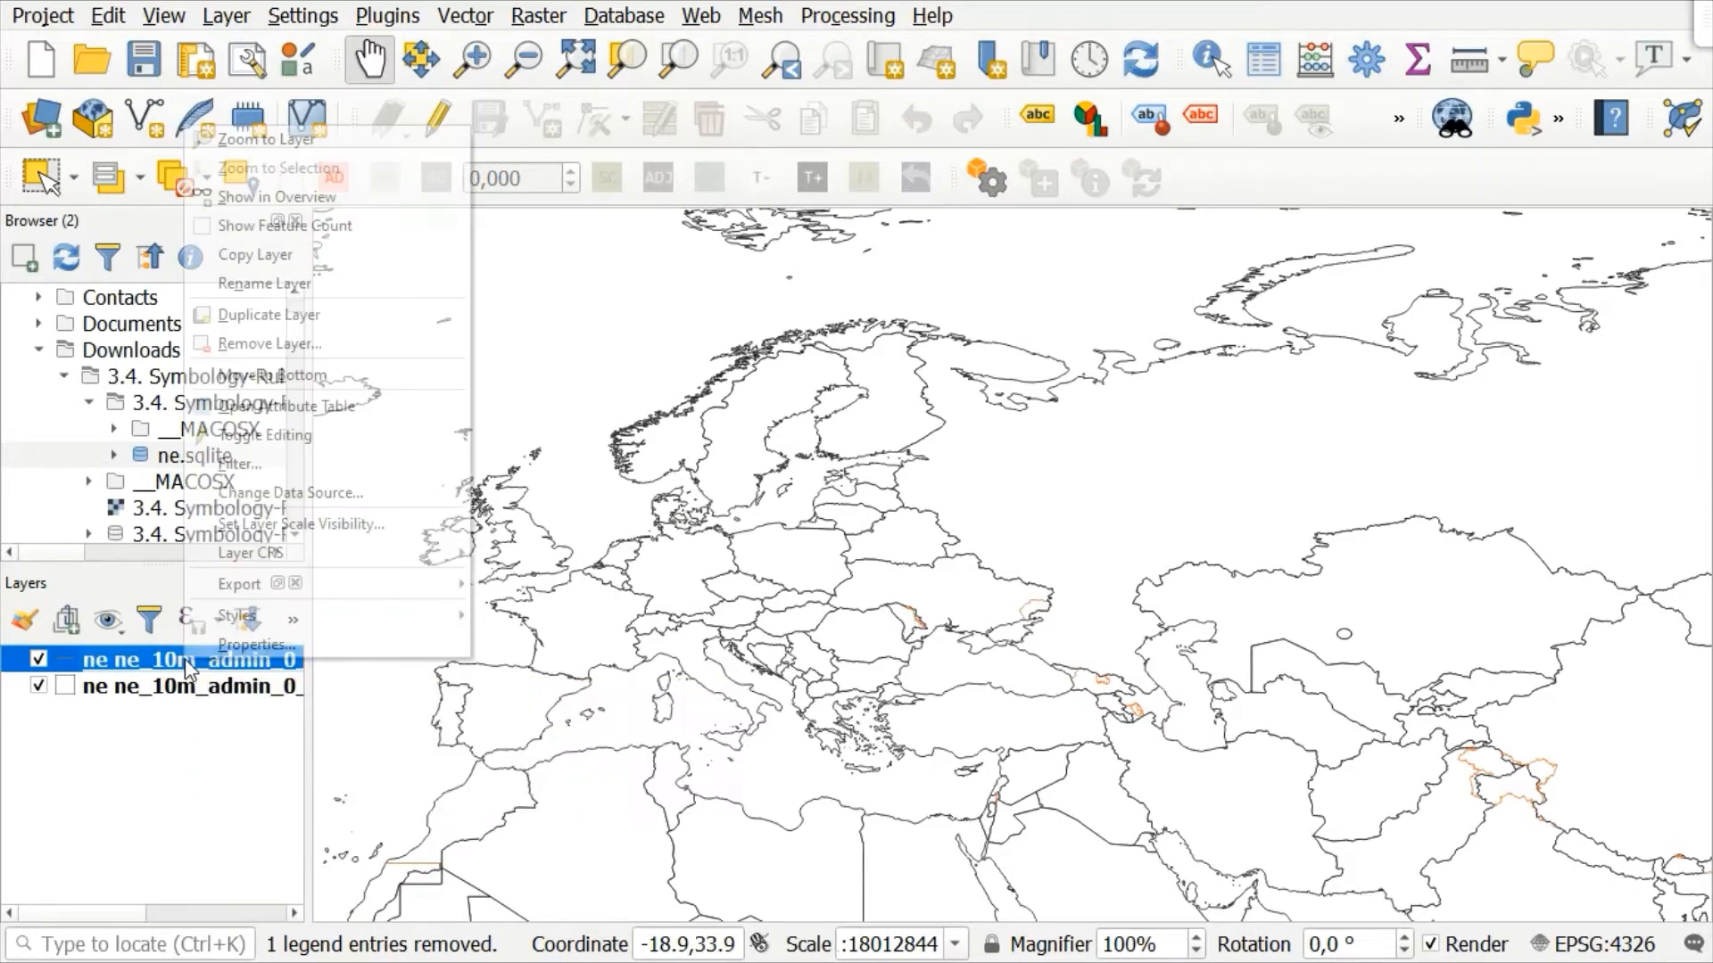
pyautogui.click(285, 644)
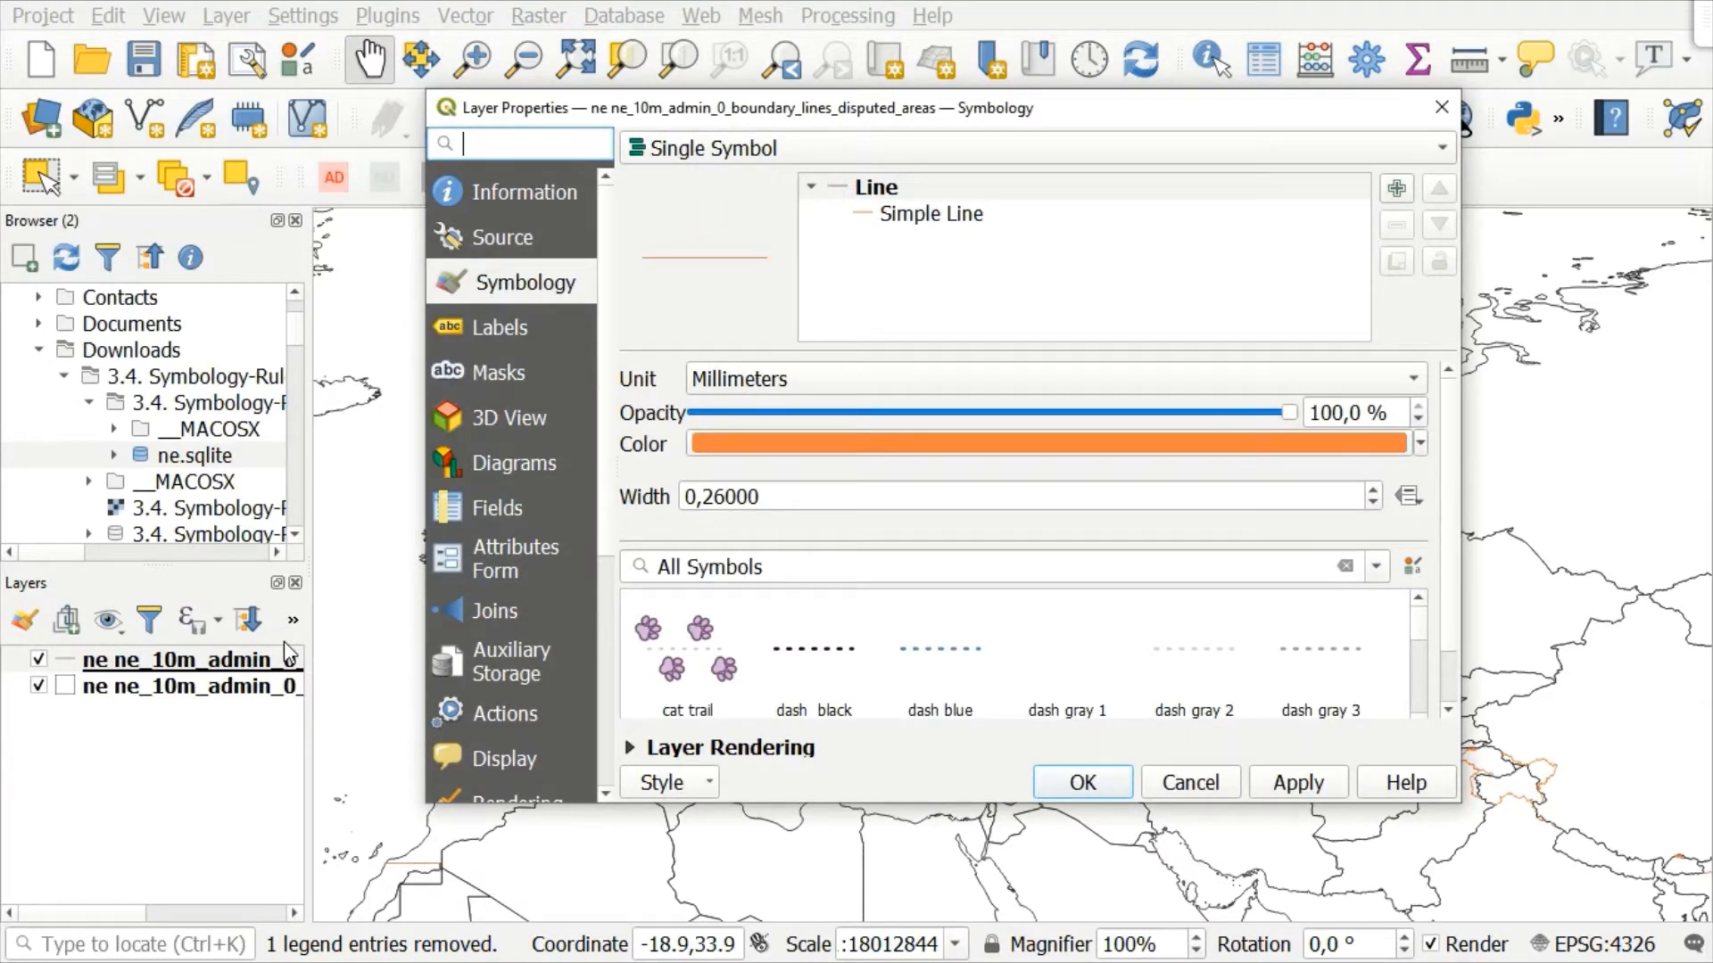
pyautogui.click(1007, 163)
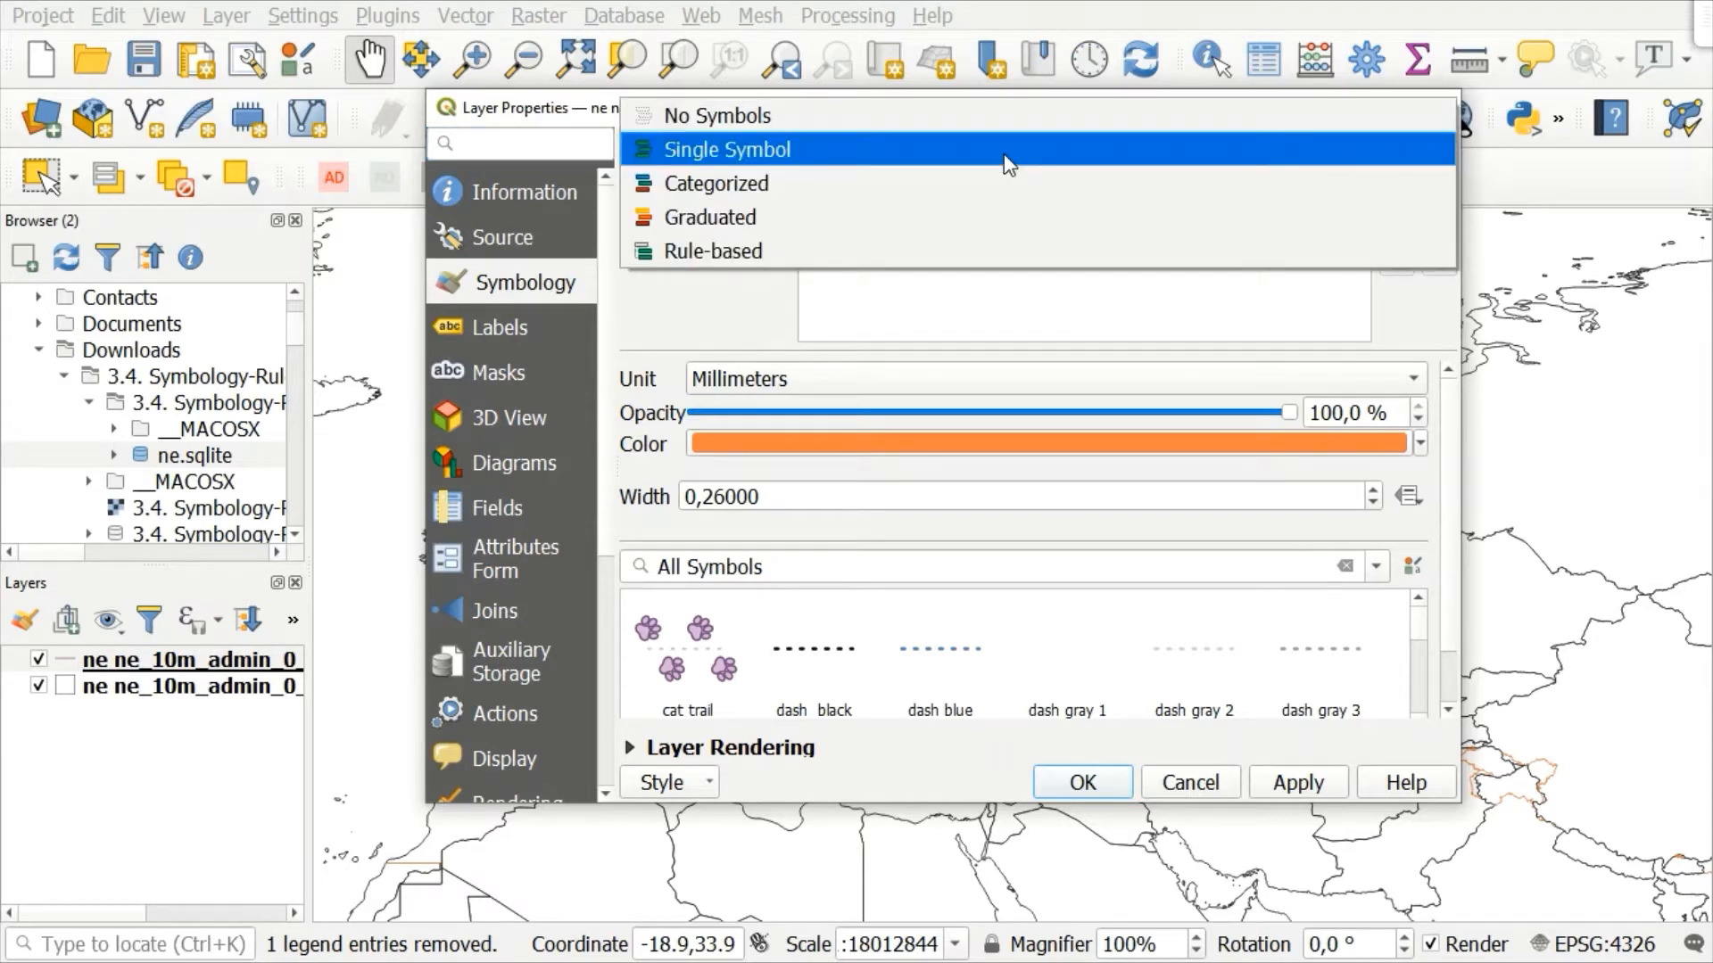
pyautogui.click(763, 248)
# - Open the existing unfiltered rule for editing and label it "Break away Rule"
pyautogui.click(836, 222)
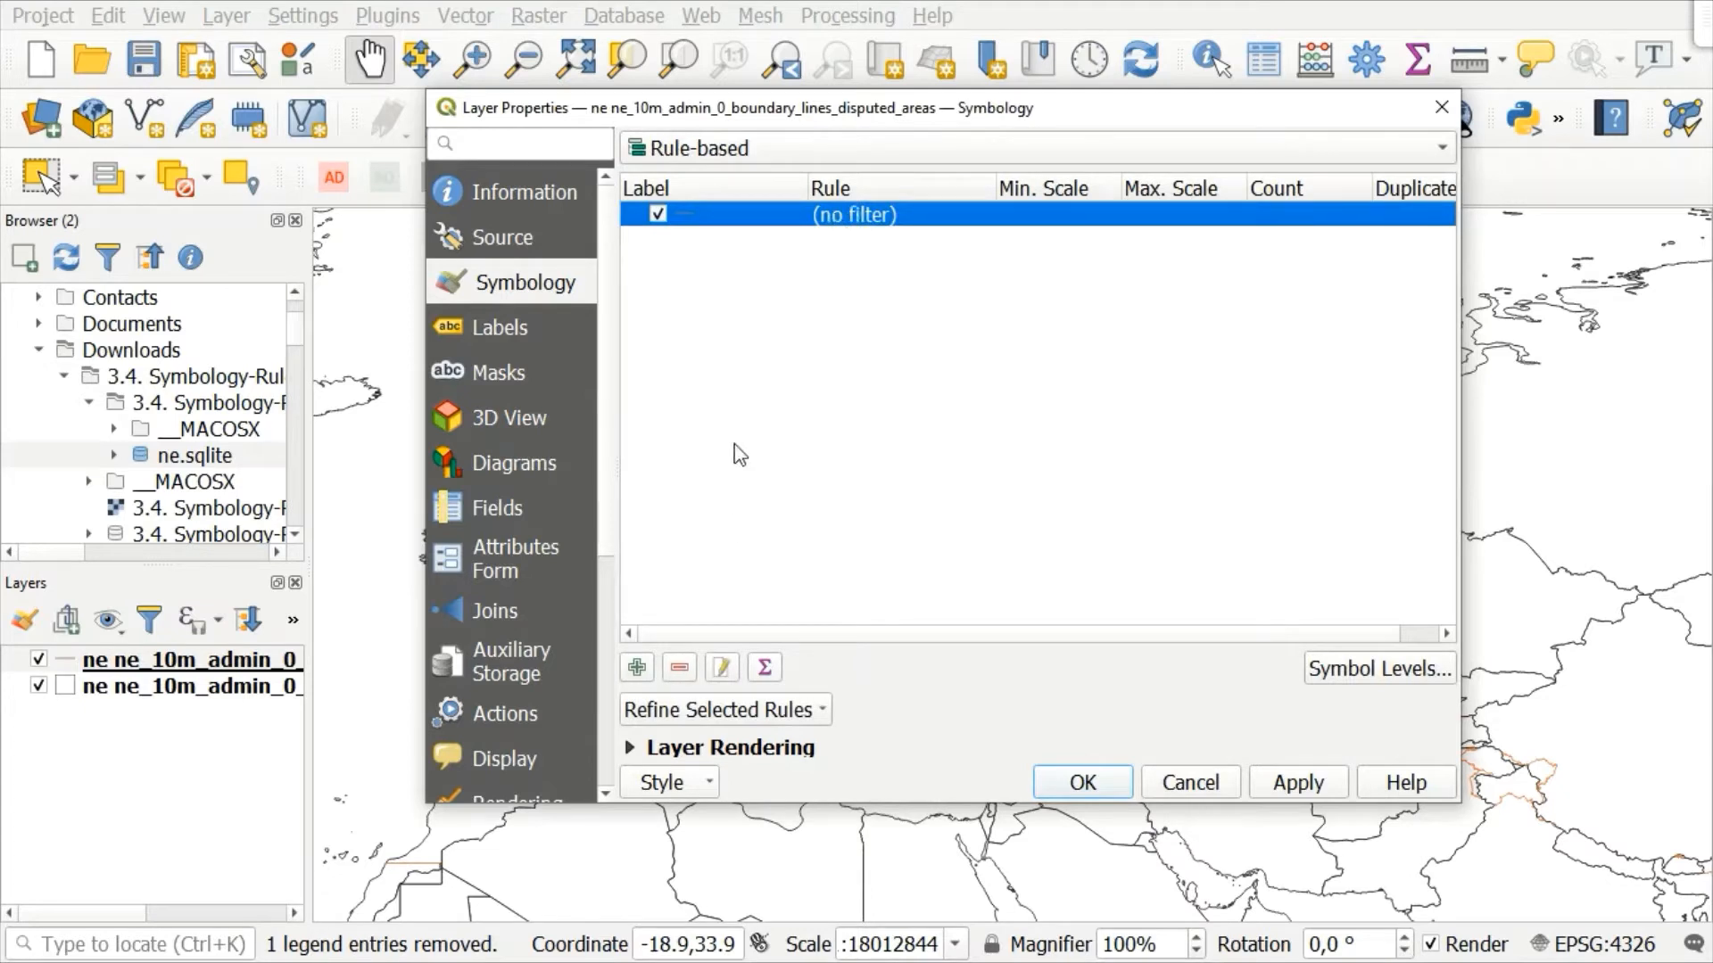
pyautogui.click(722, 669)
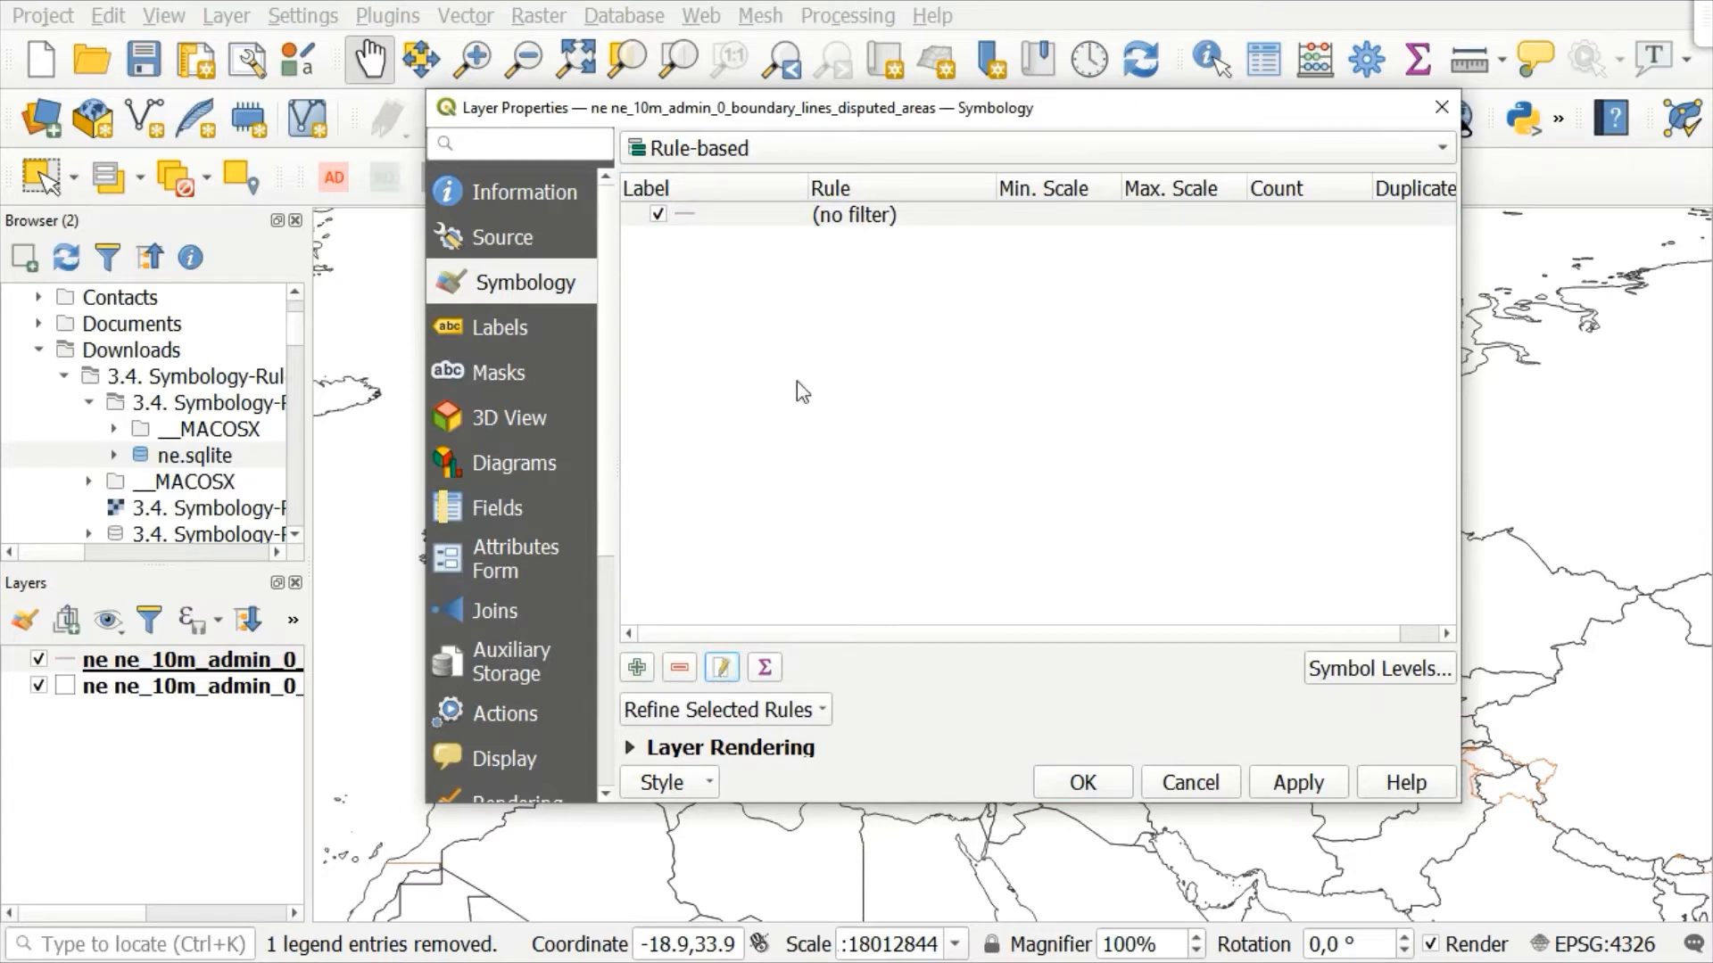
pyautogui.doubleClick(706, 219)
pyautogui.click(677, 152)
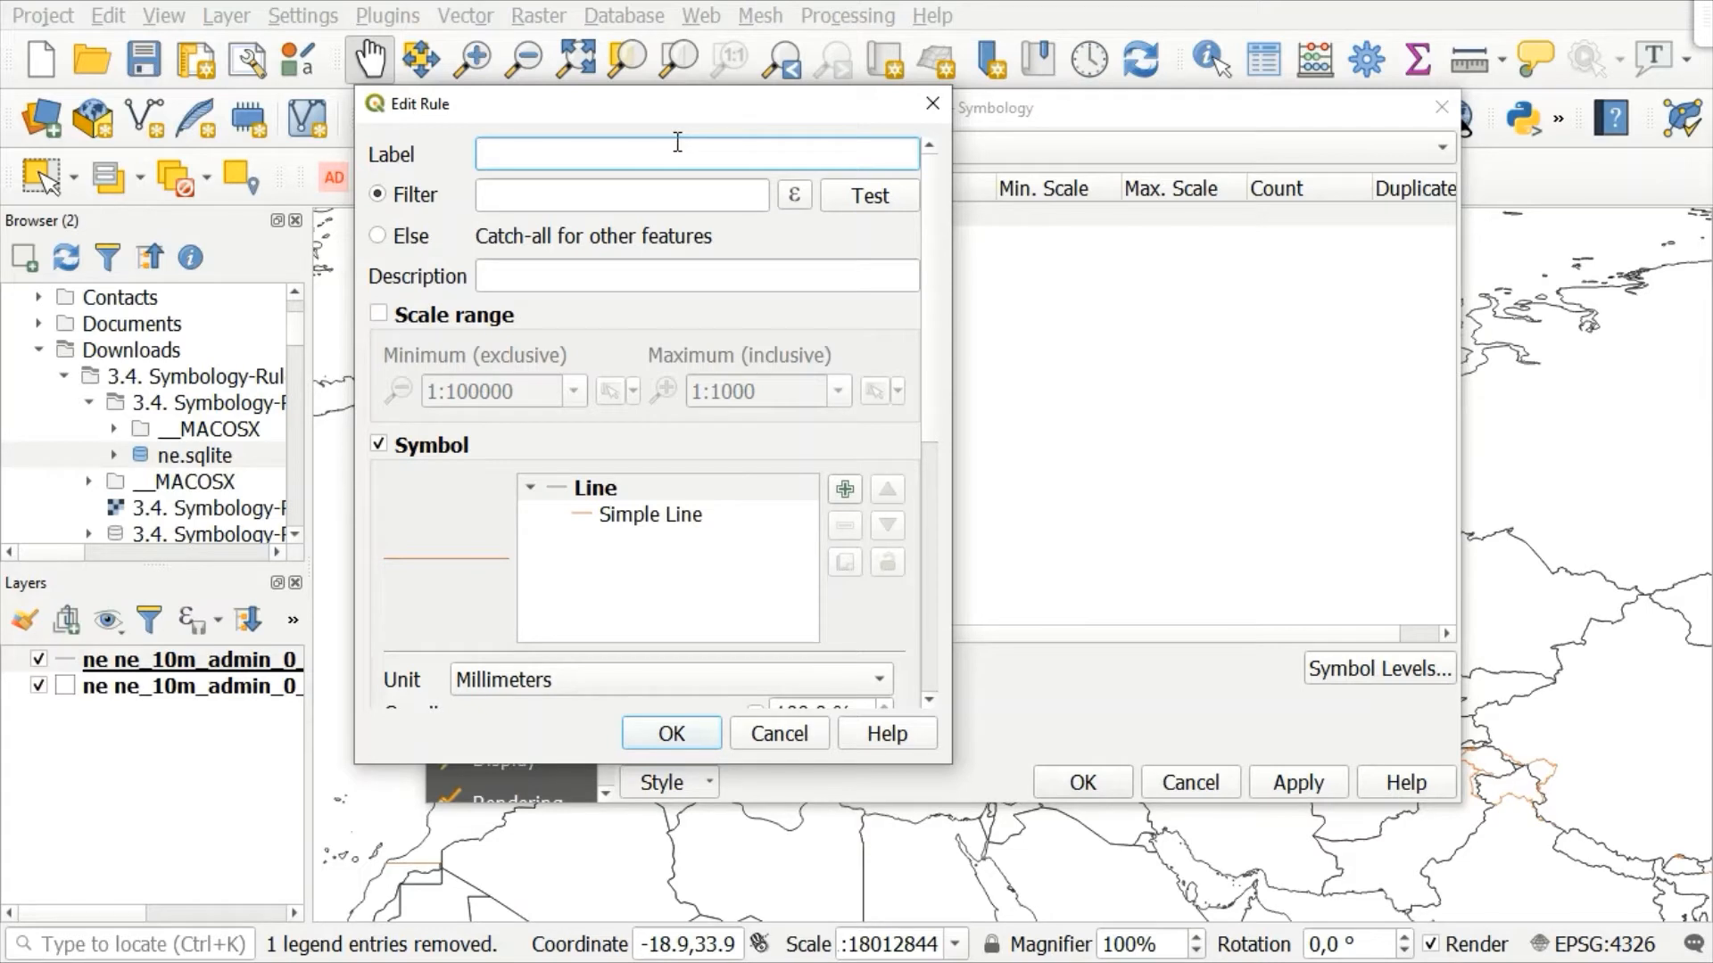
pyautogui.write('Break away Rule')
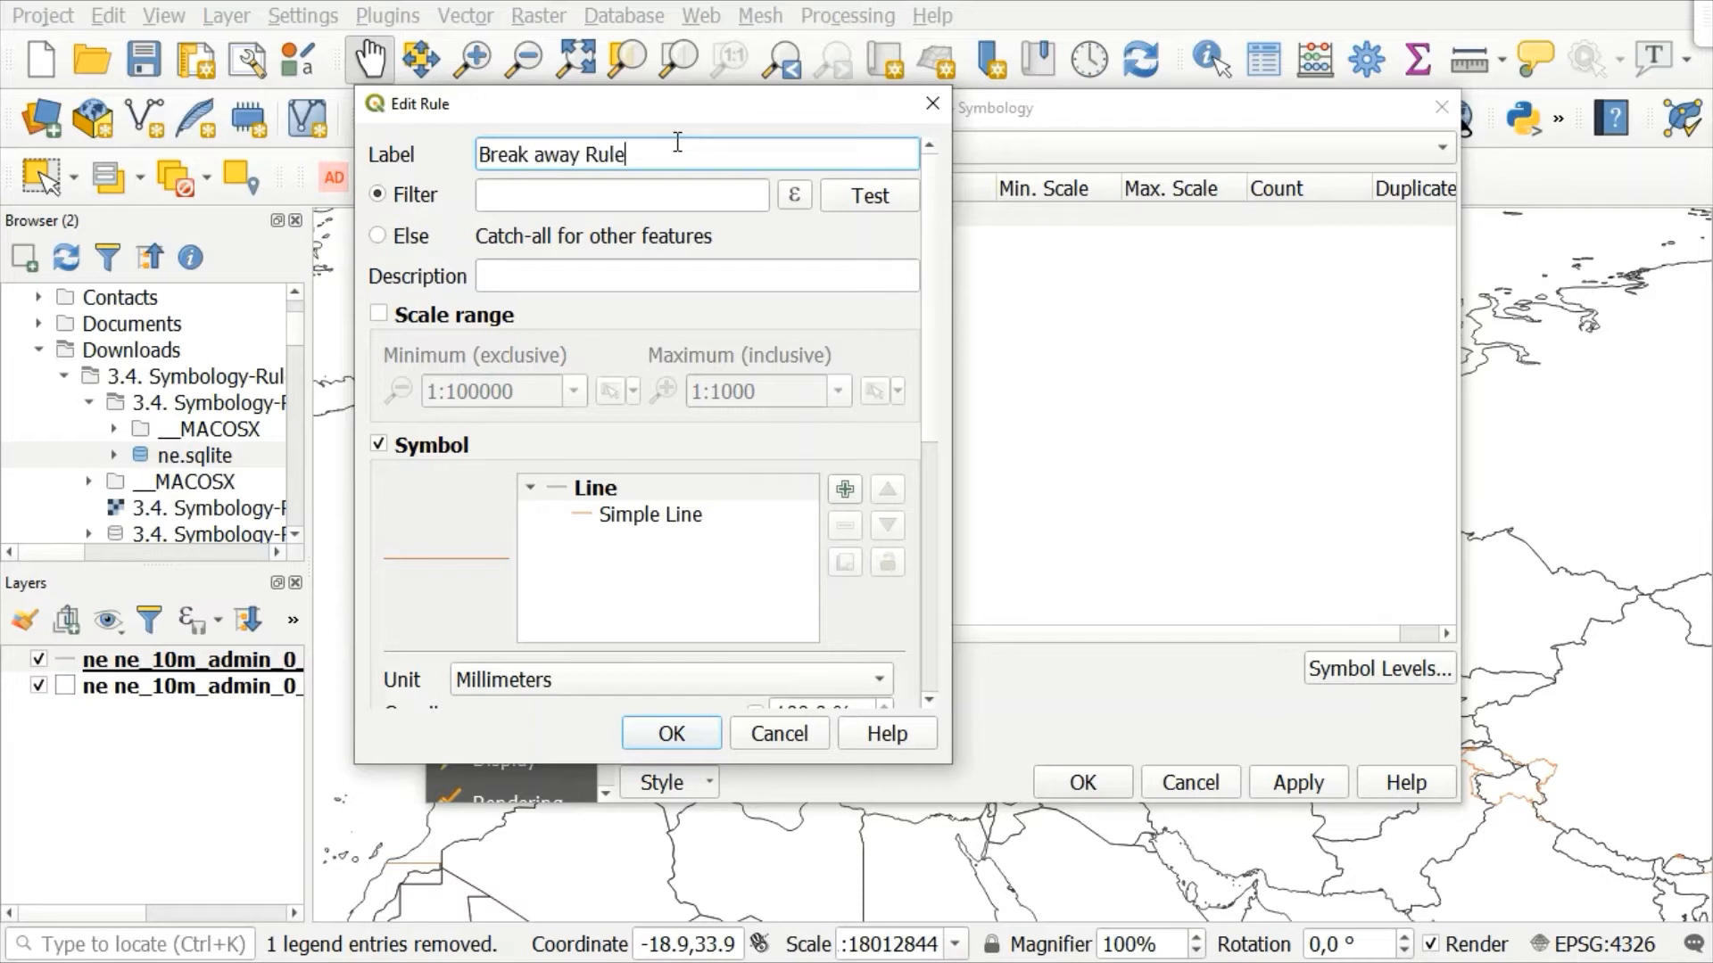
# - Build the rule's filter expression "featurecla" = 'Breakaway' from the layer's fields
pyautogui.click(795, 197)
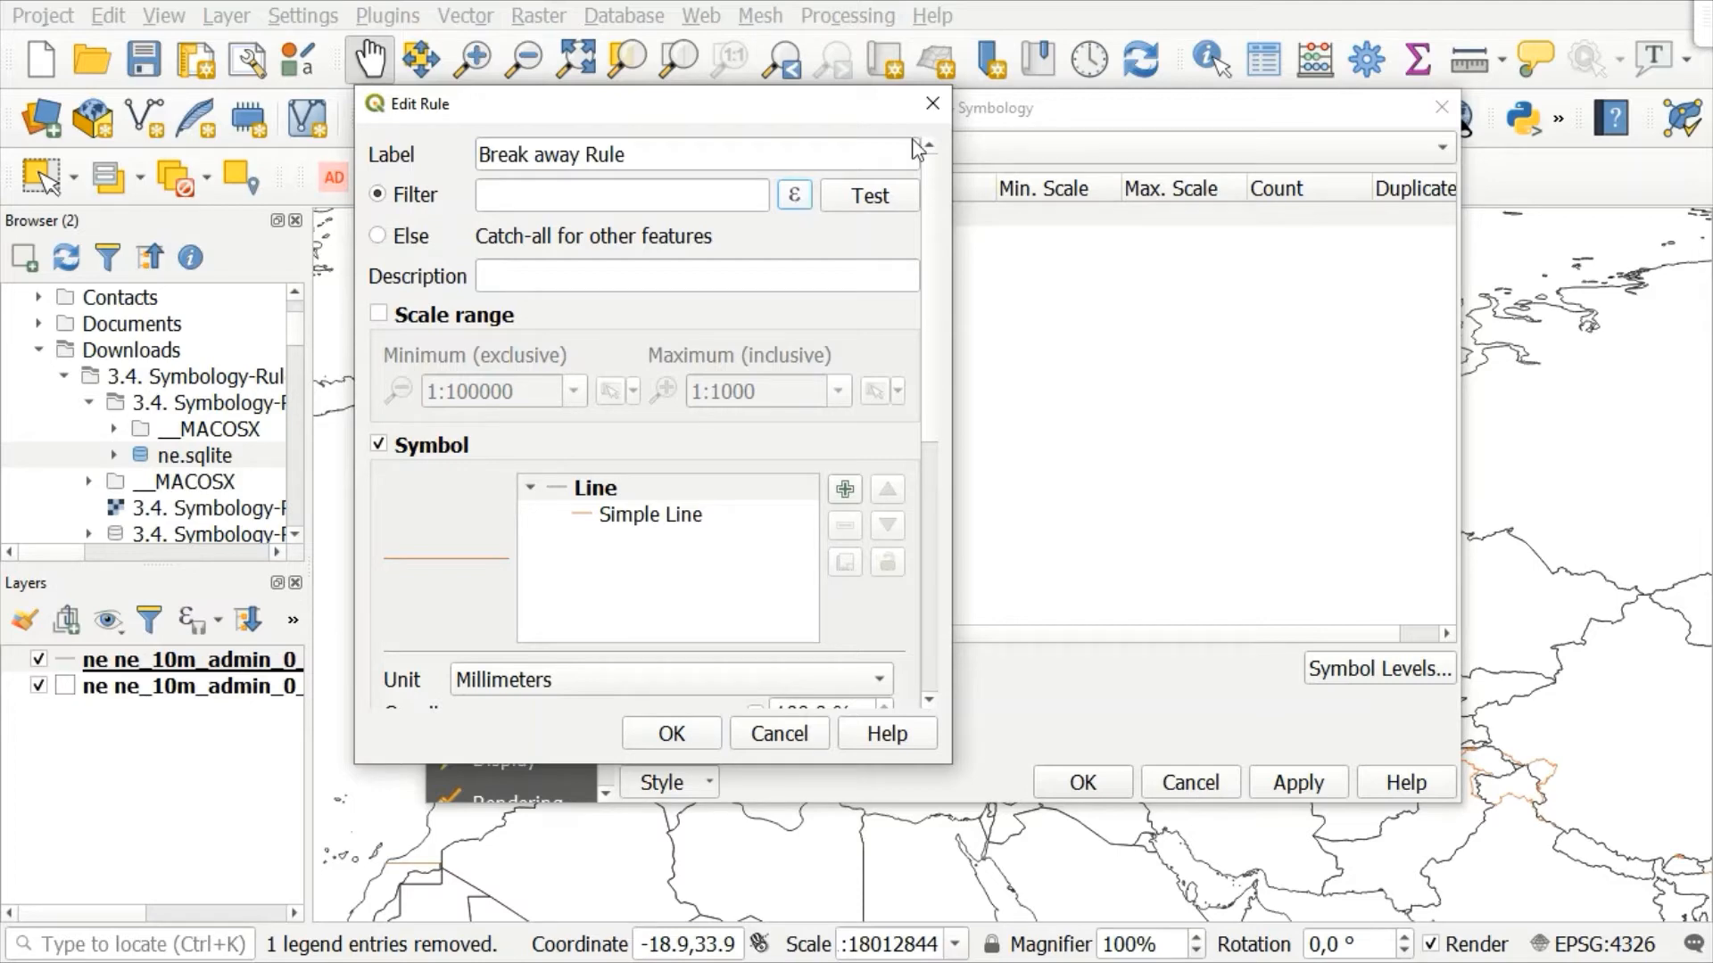
pyautogui.click(794, 195)
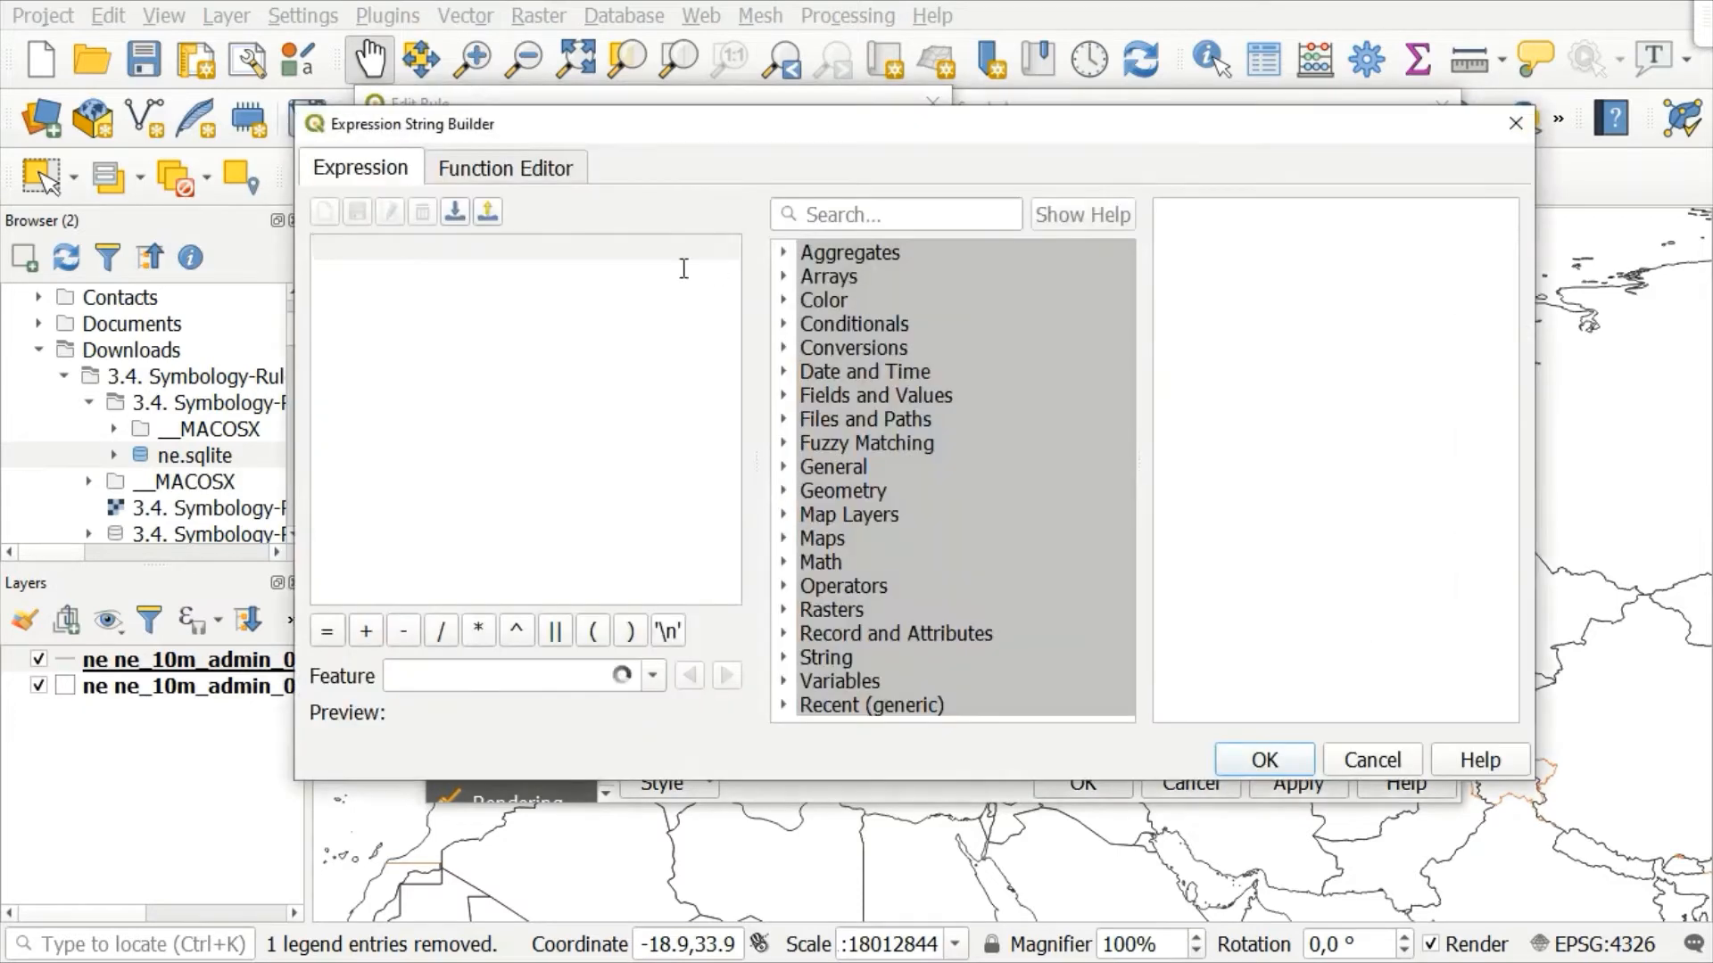
pyautogui.click(785, 396)
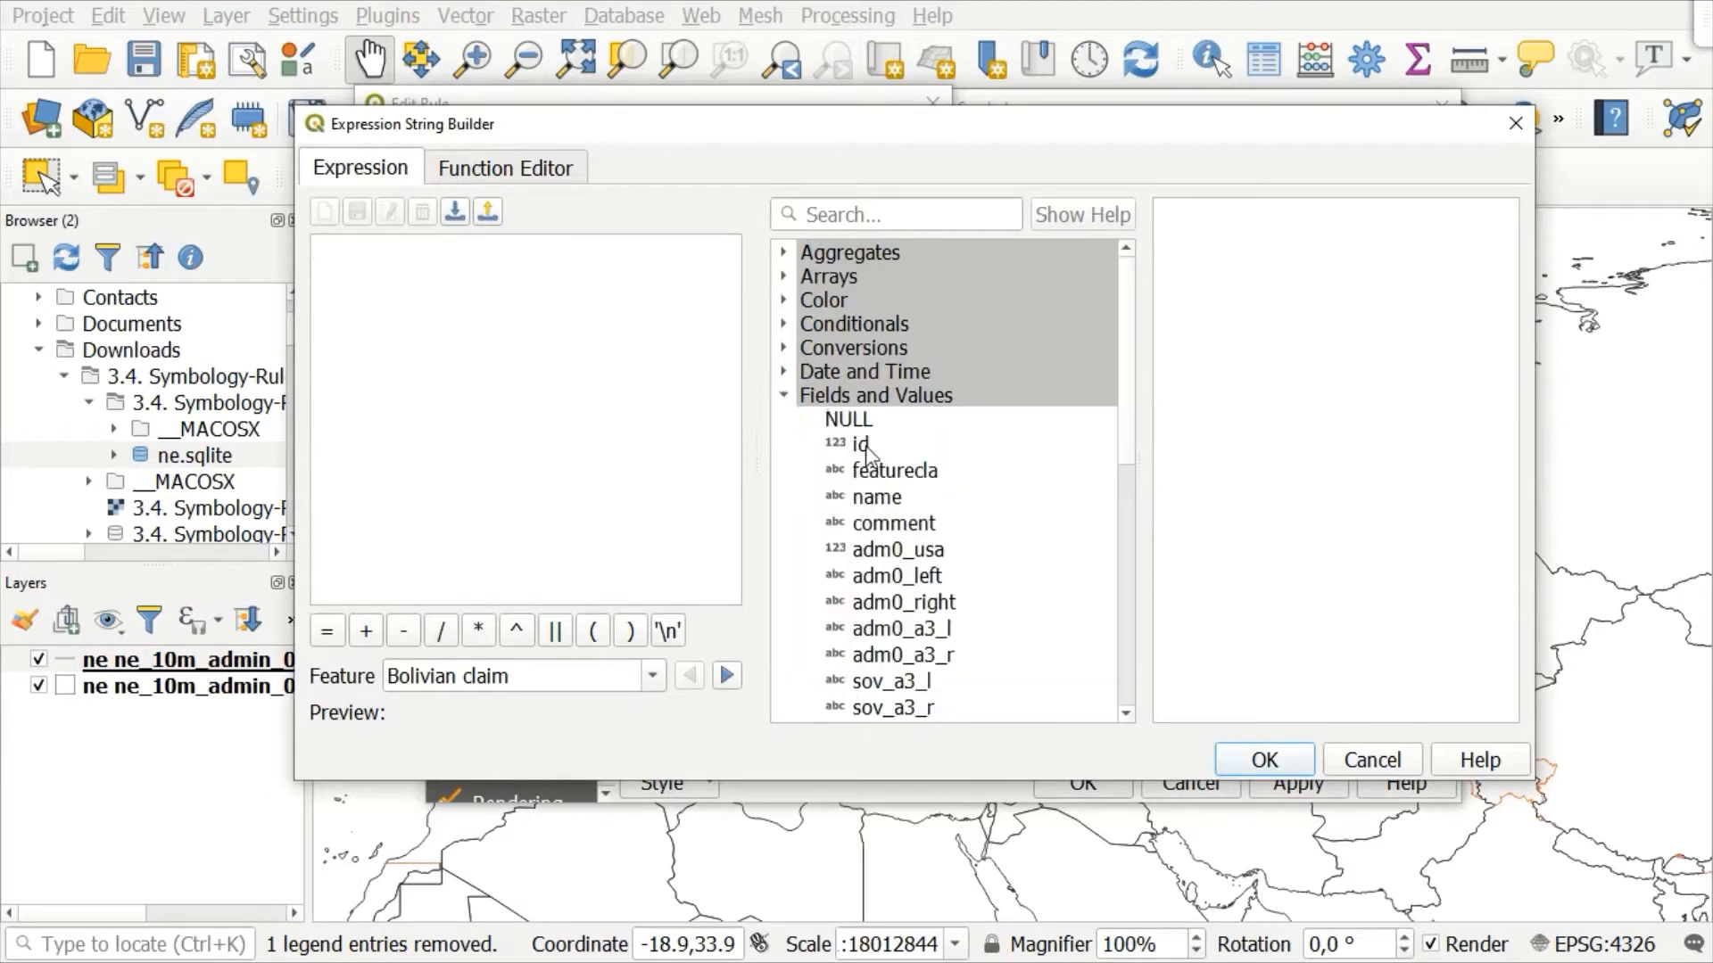
pyautogui.click(895, 473)
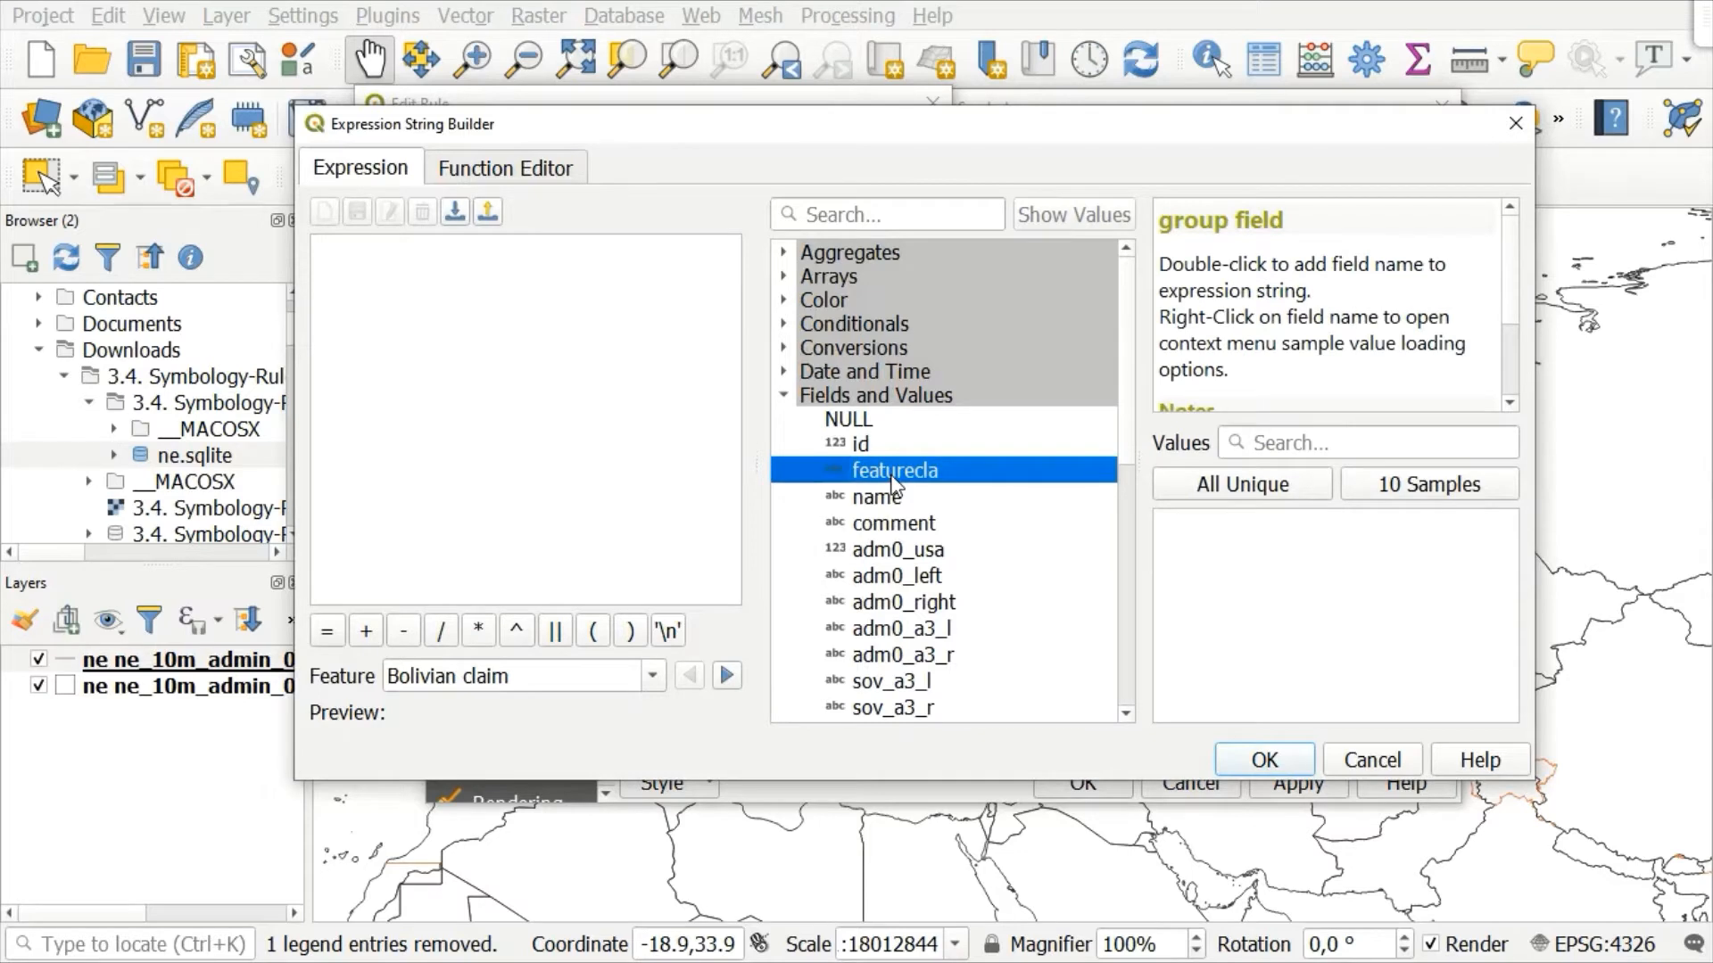
pyautogui.doubleClick(892, 473)
pyautogui.write('=')
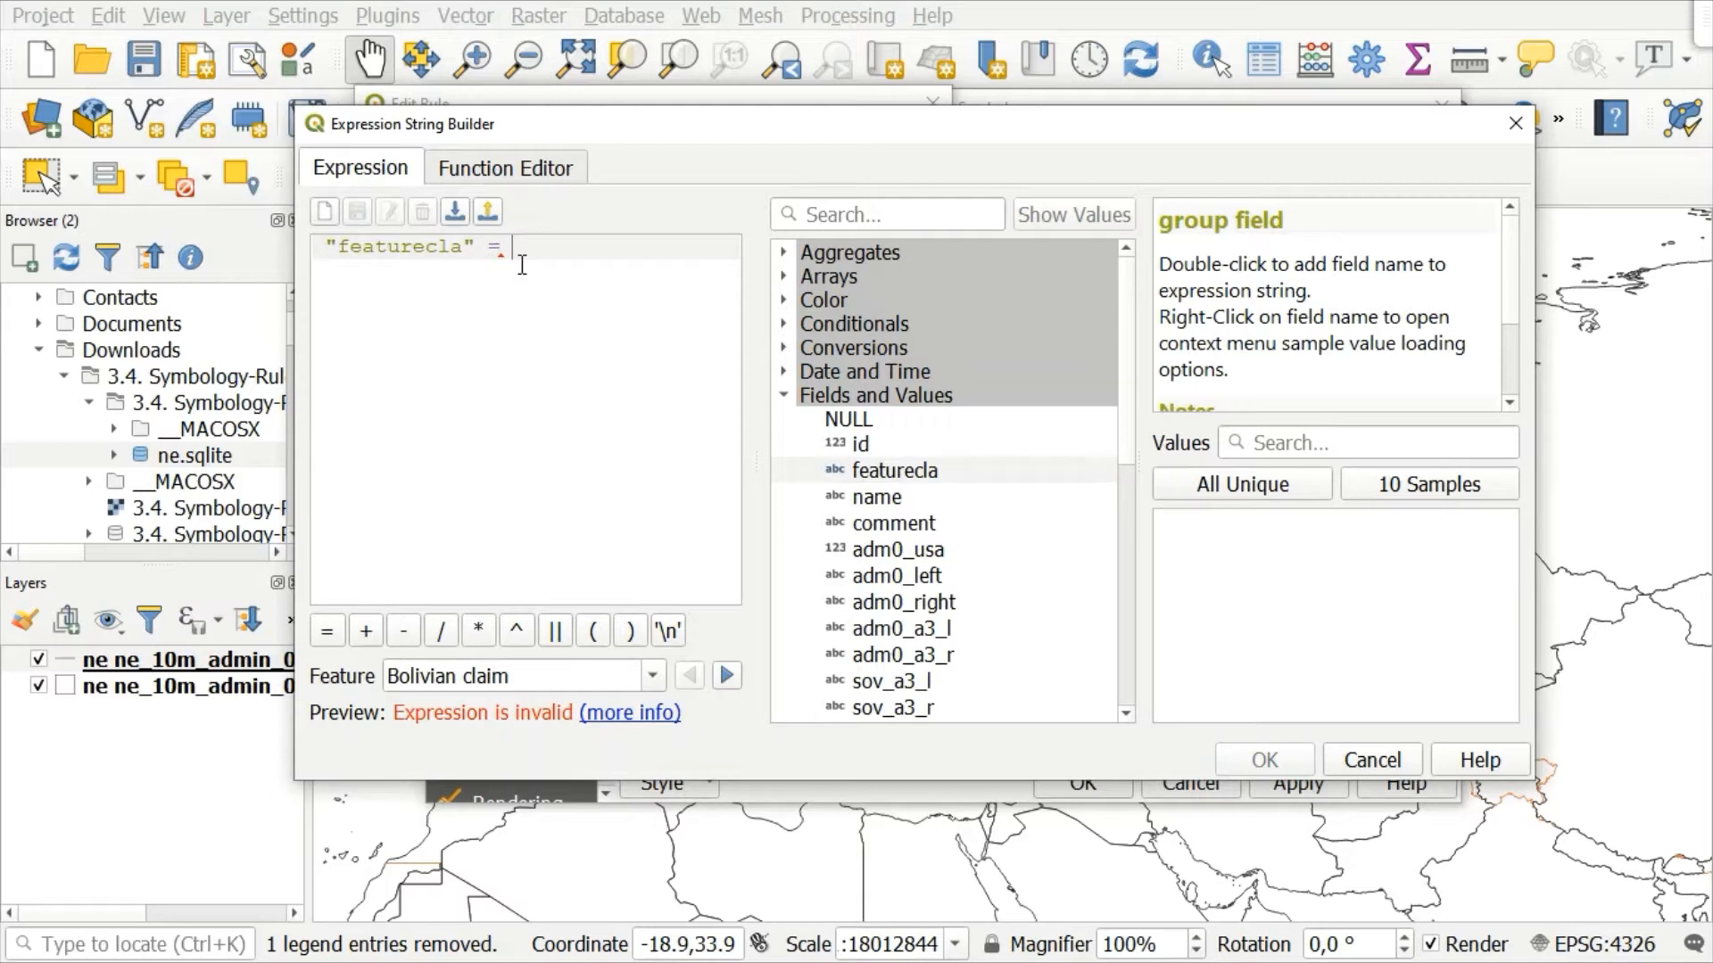
pyautogui.write("'Breakaway'")
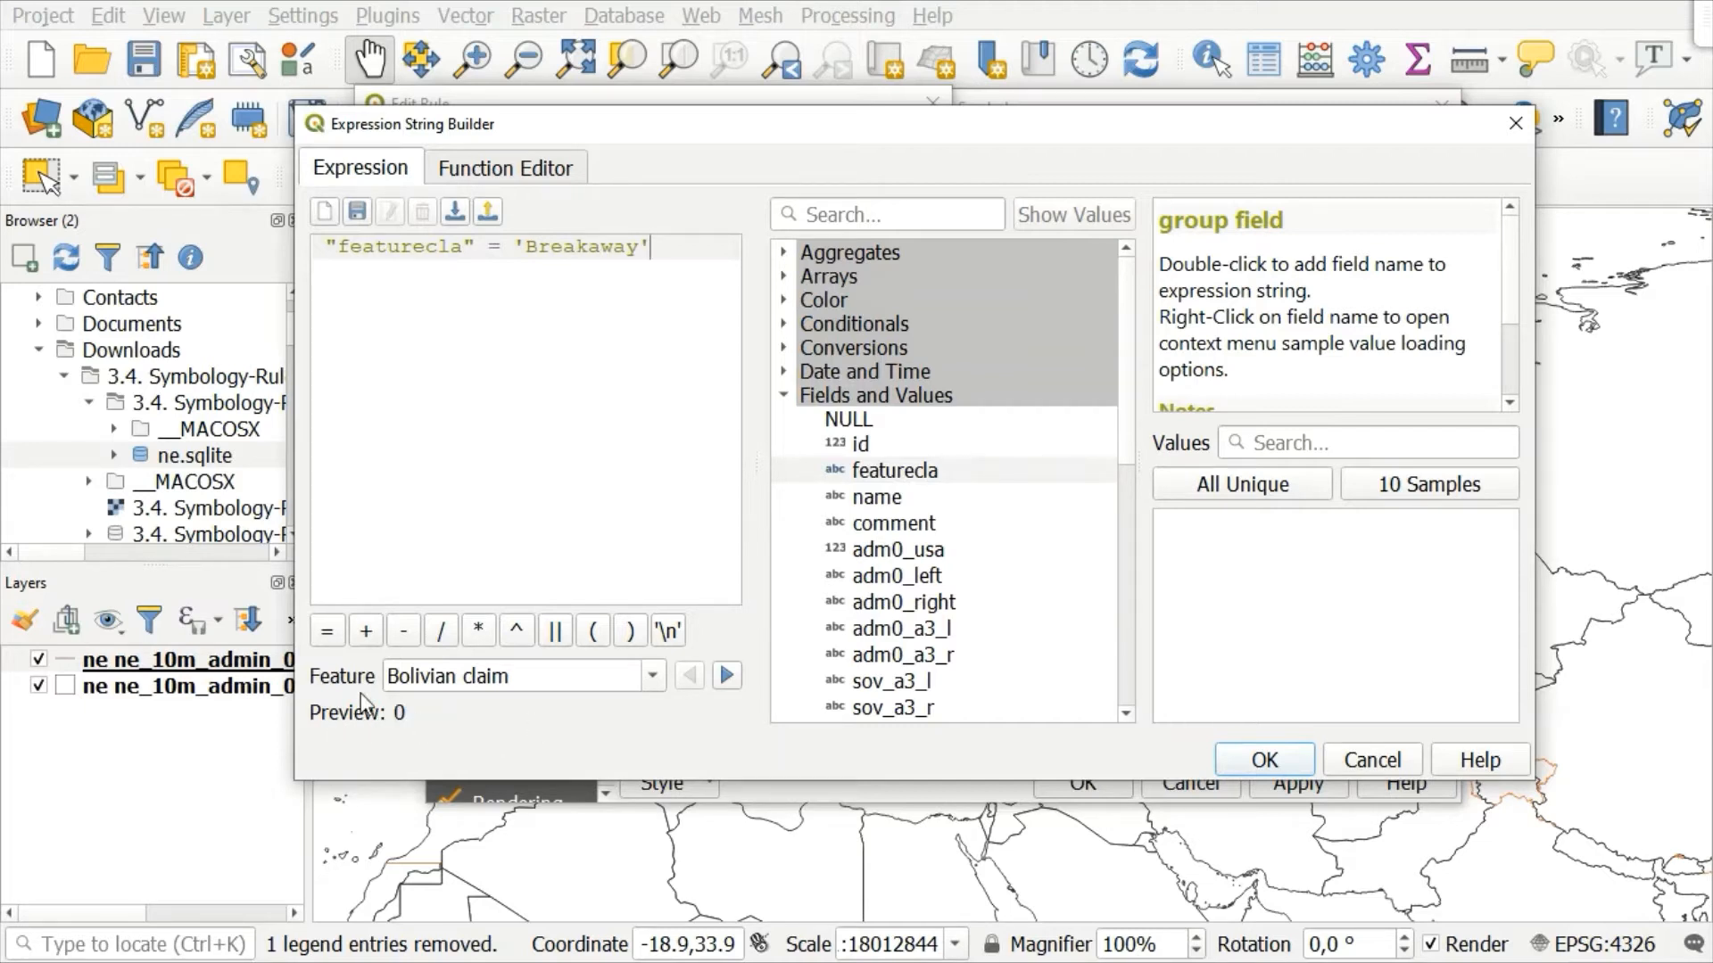
pyautogui.click(1267, 760)
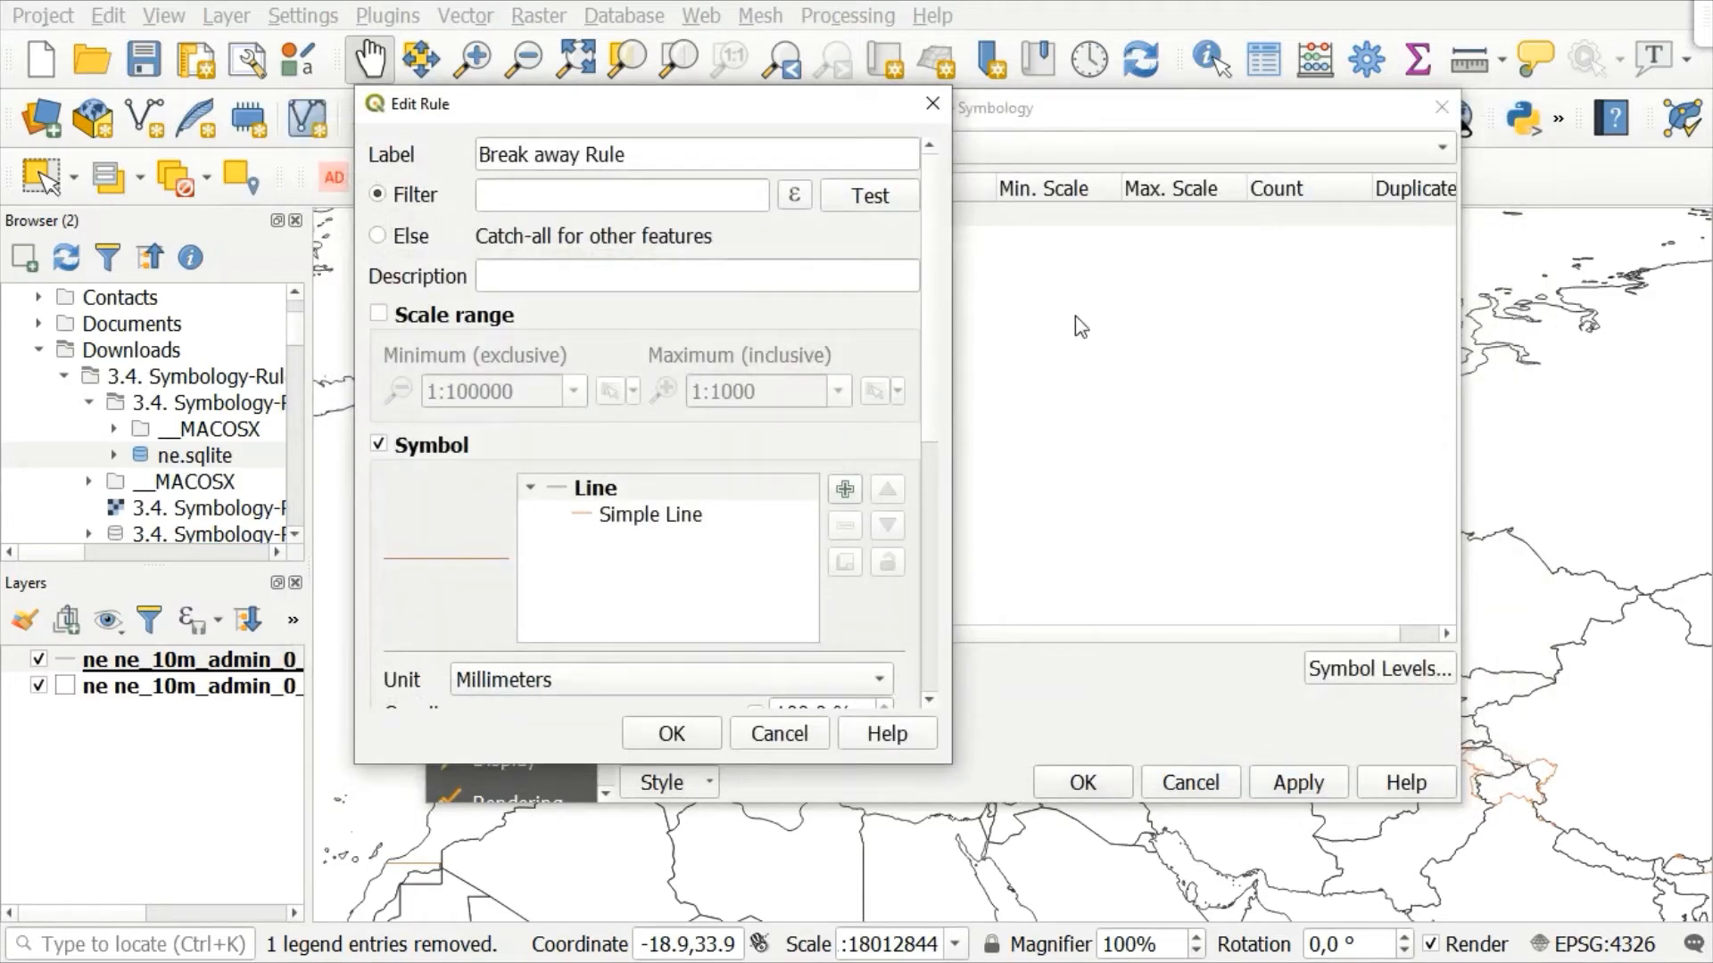
# - Test the Breakaway filter and accept the edited rule
pyautogui.click(892, 198)
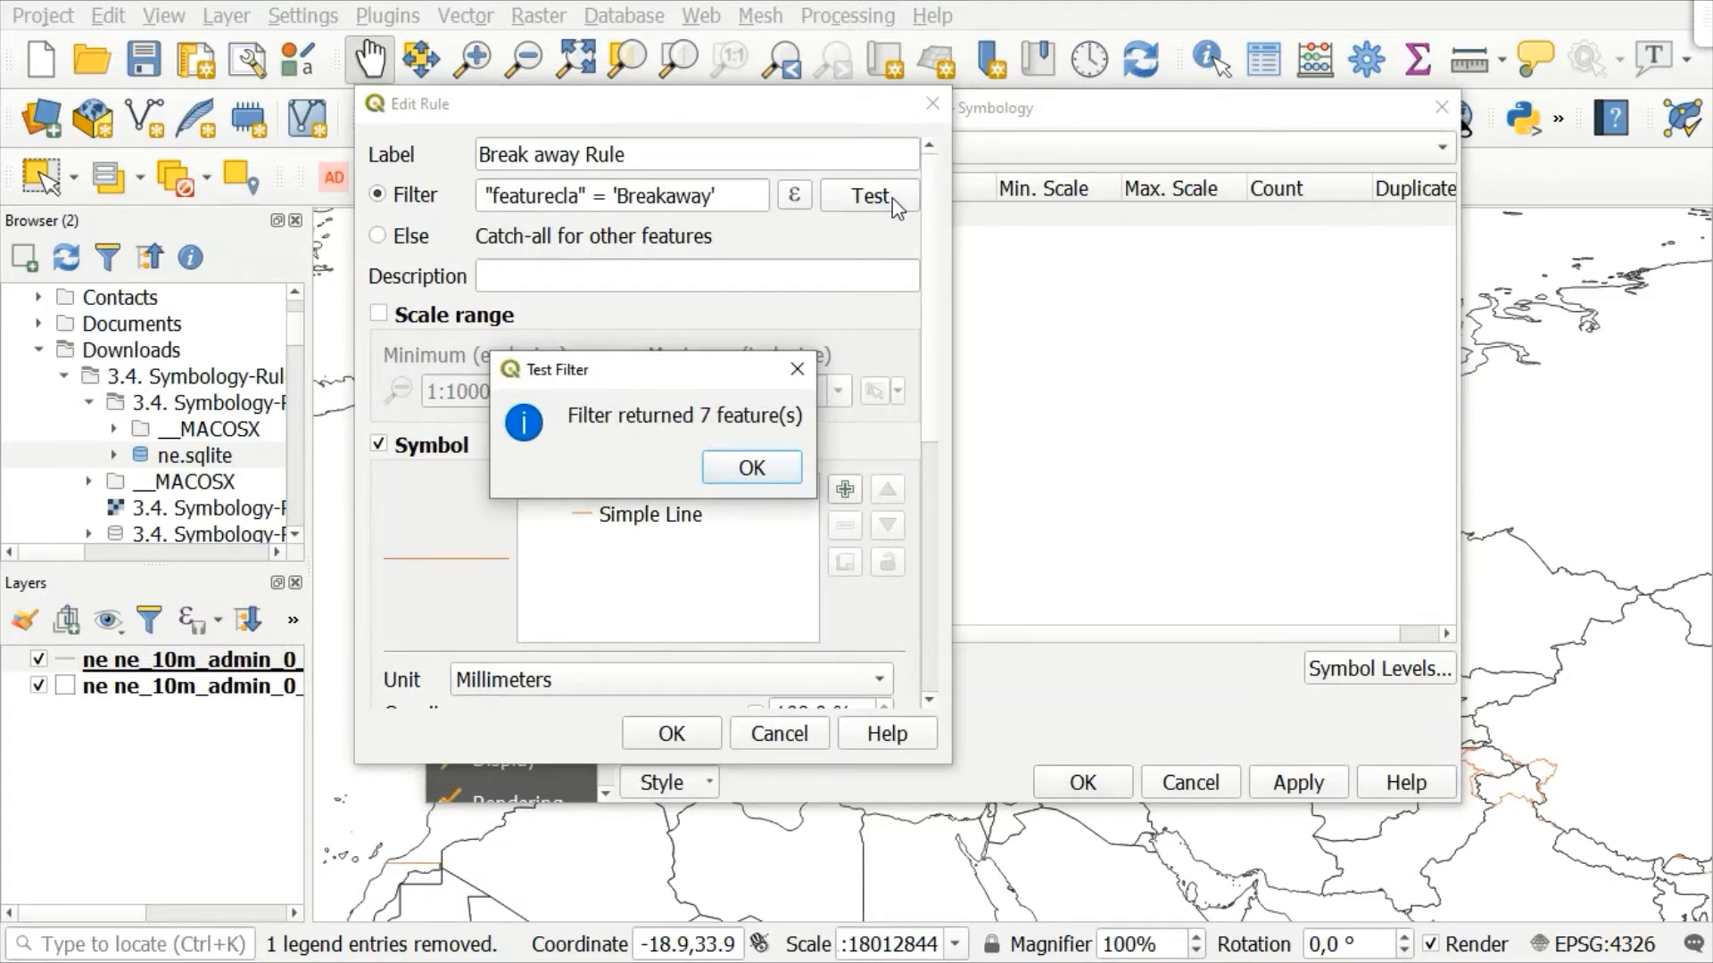
pyautogui.click(772, 468)
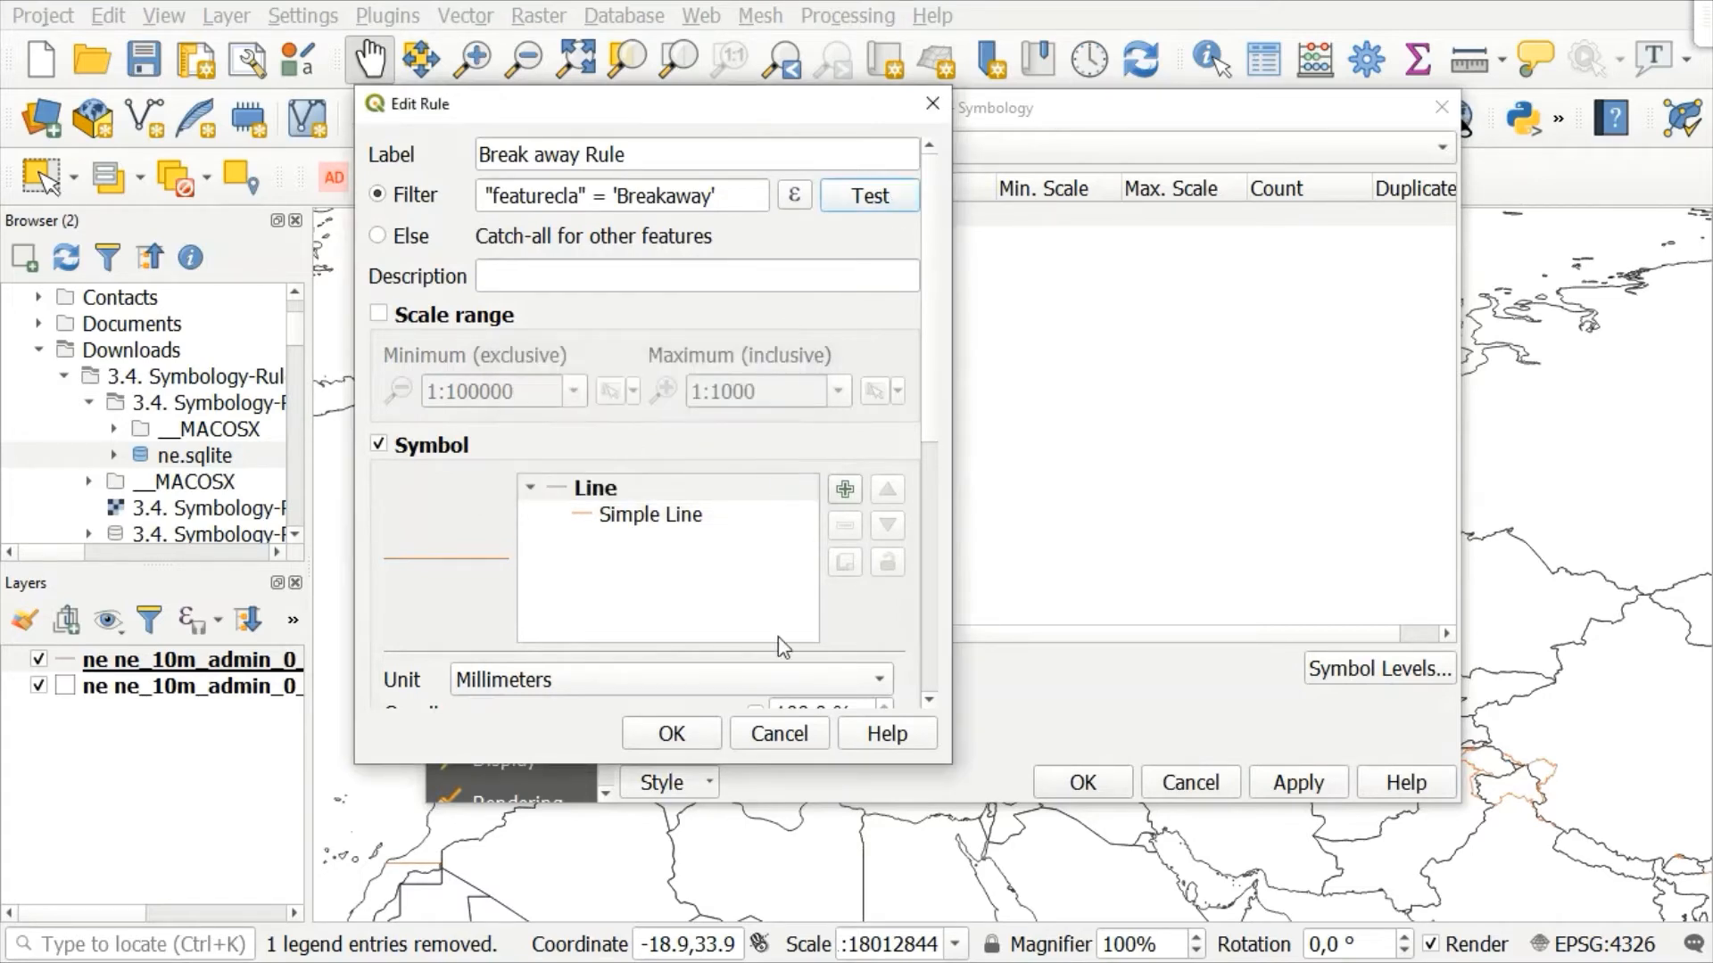
pyautogui.click(699, 734)
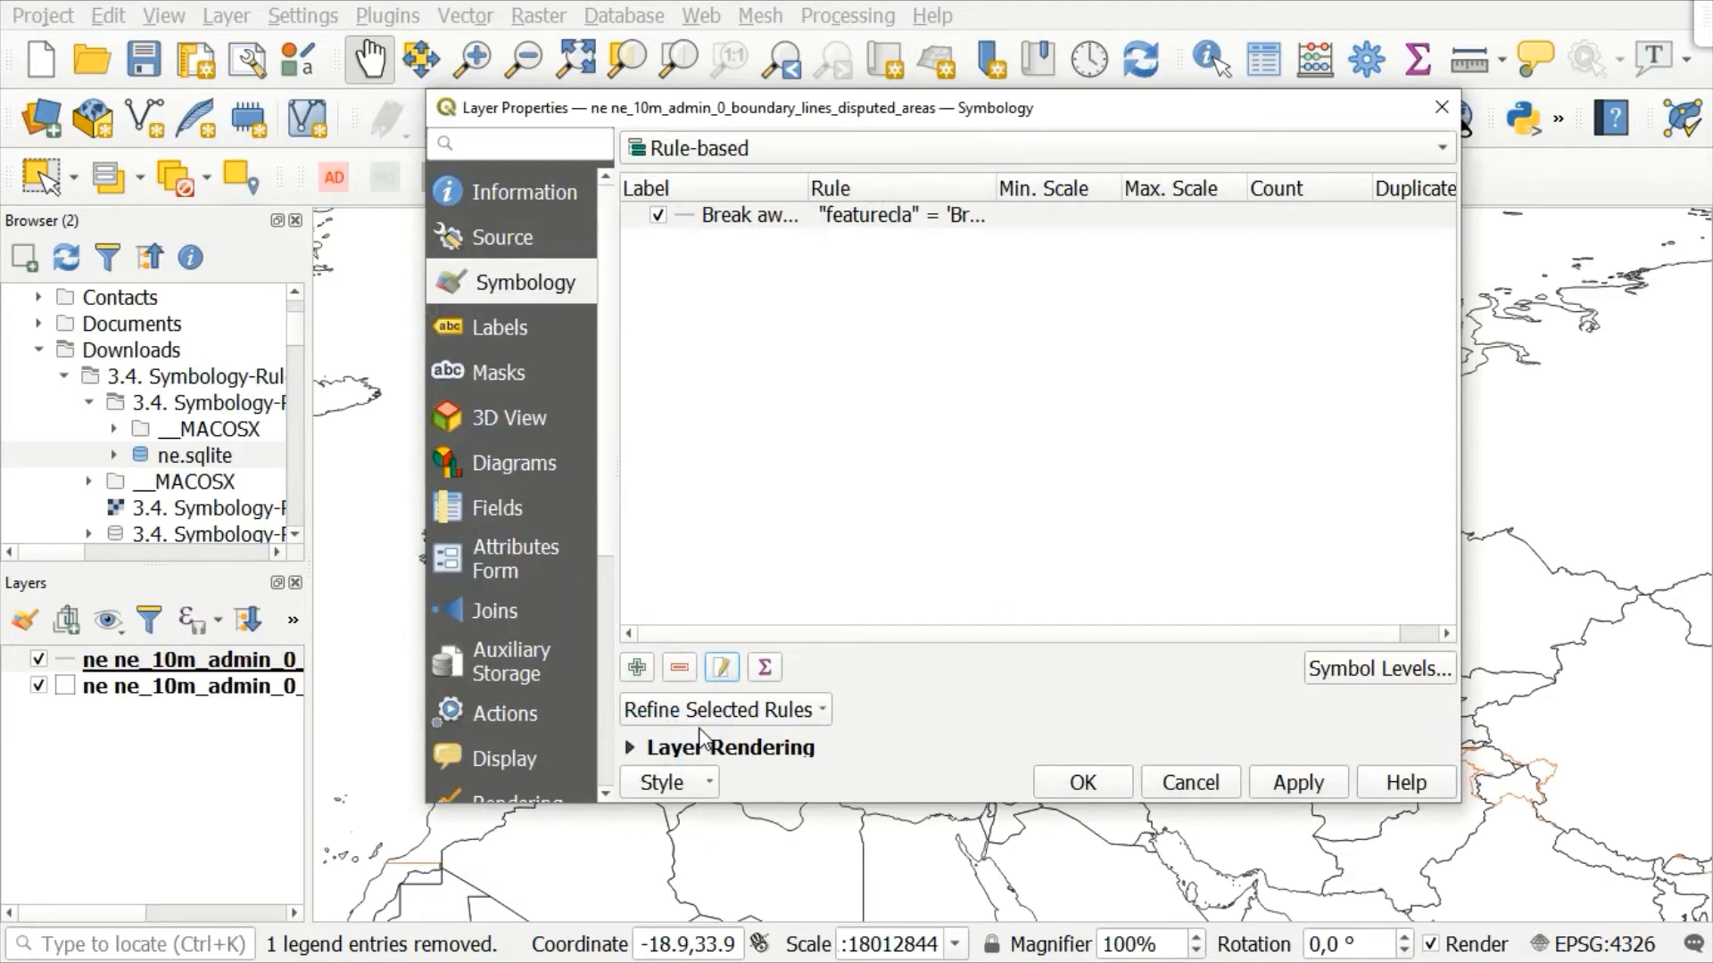
# - Add a second symbology rule labelled "Not break away rule"
pyautogui.click(637, 669)
pyautogui.click(720, 149)
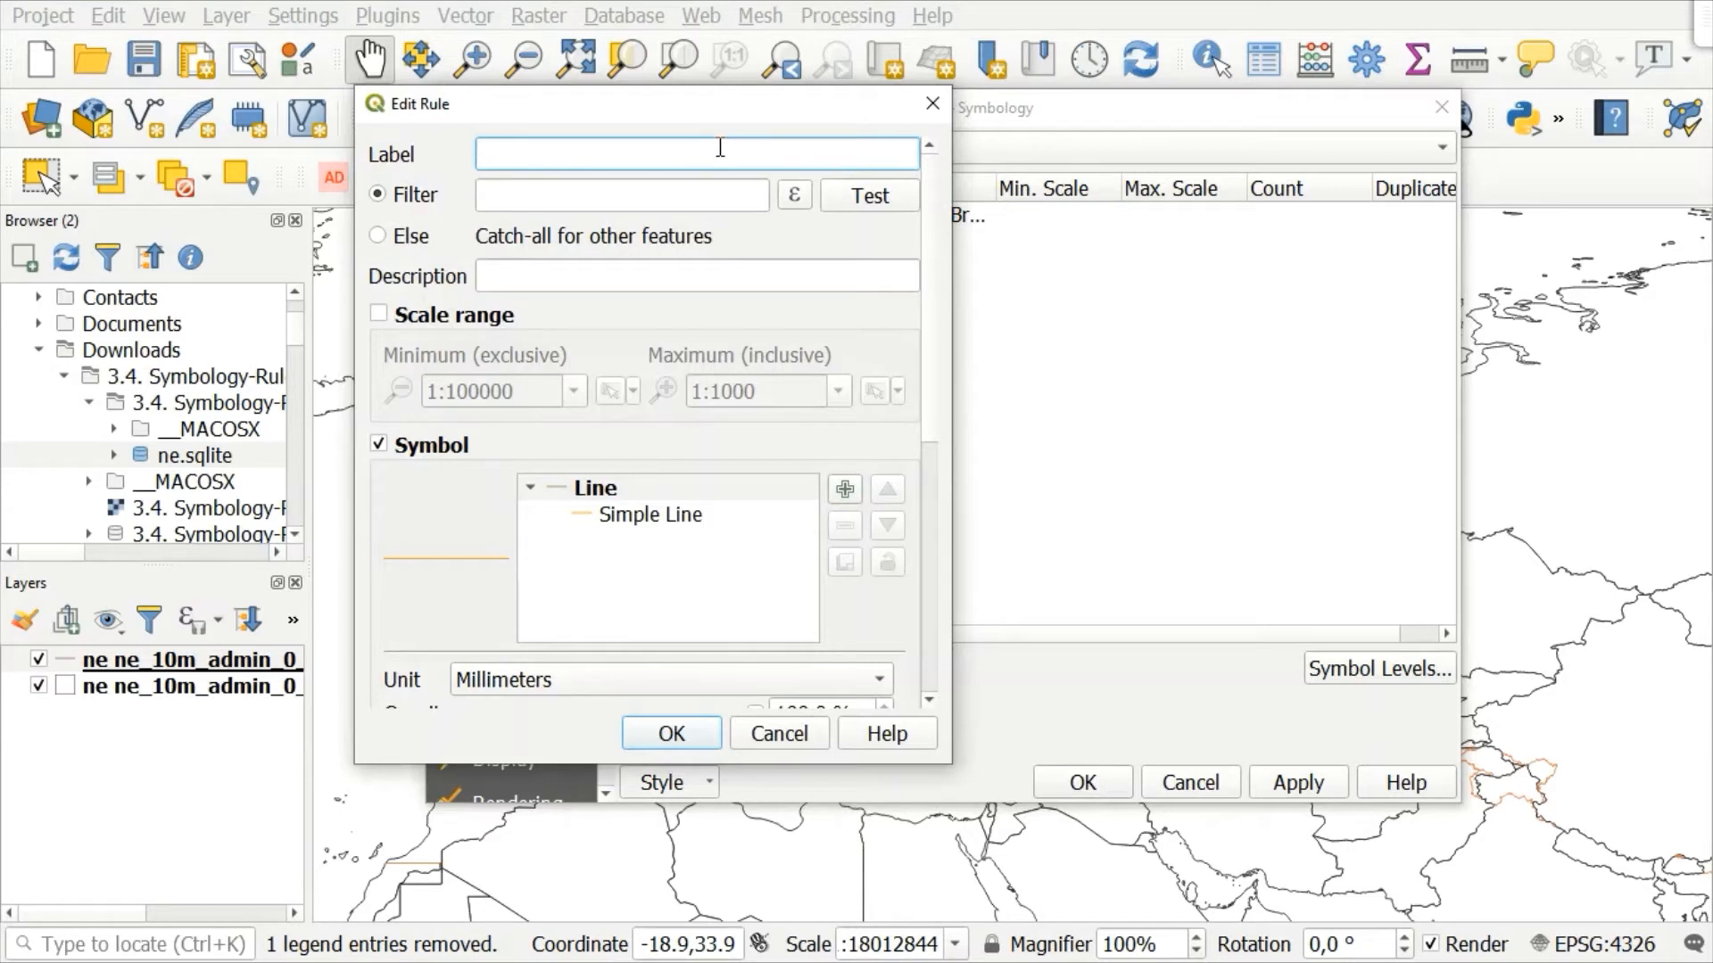
pyautogui.write('Not break away rule')
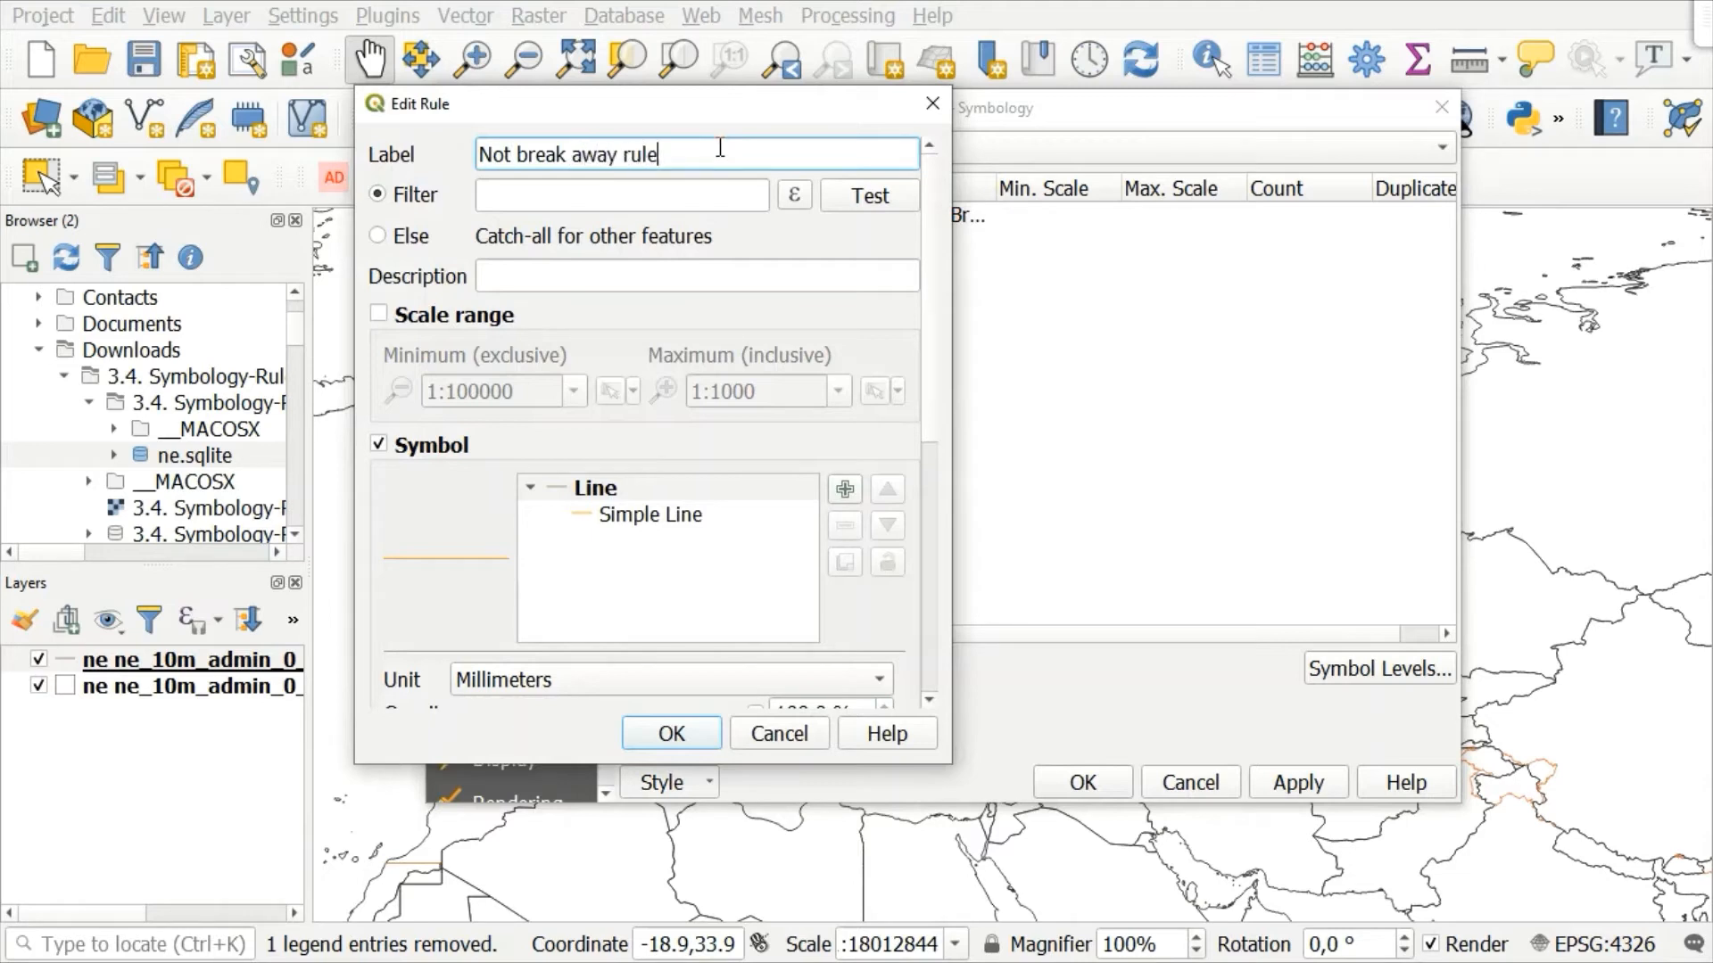
# - Build the second rule's filter expression "featurecla" != 'Breakaway' from the layer's fields
pyautogui.click(800, 204)
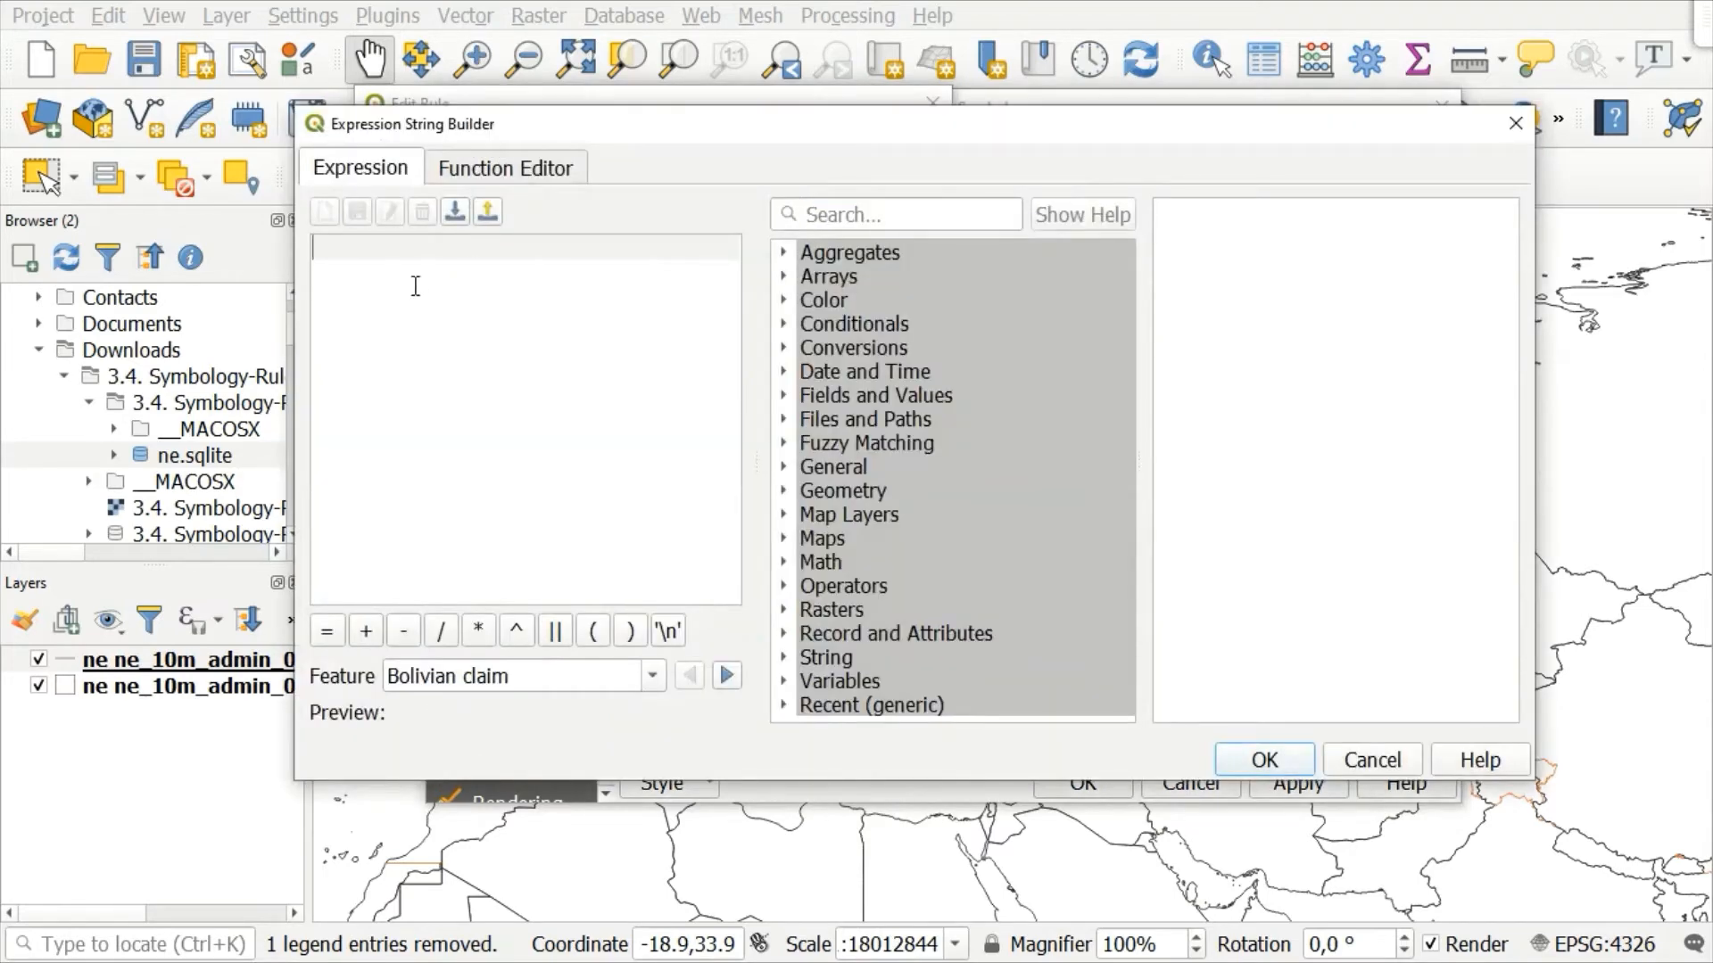
pyautogui.click(785, 398)
pyautogui.doubleClick(924, 470)
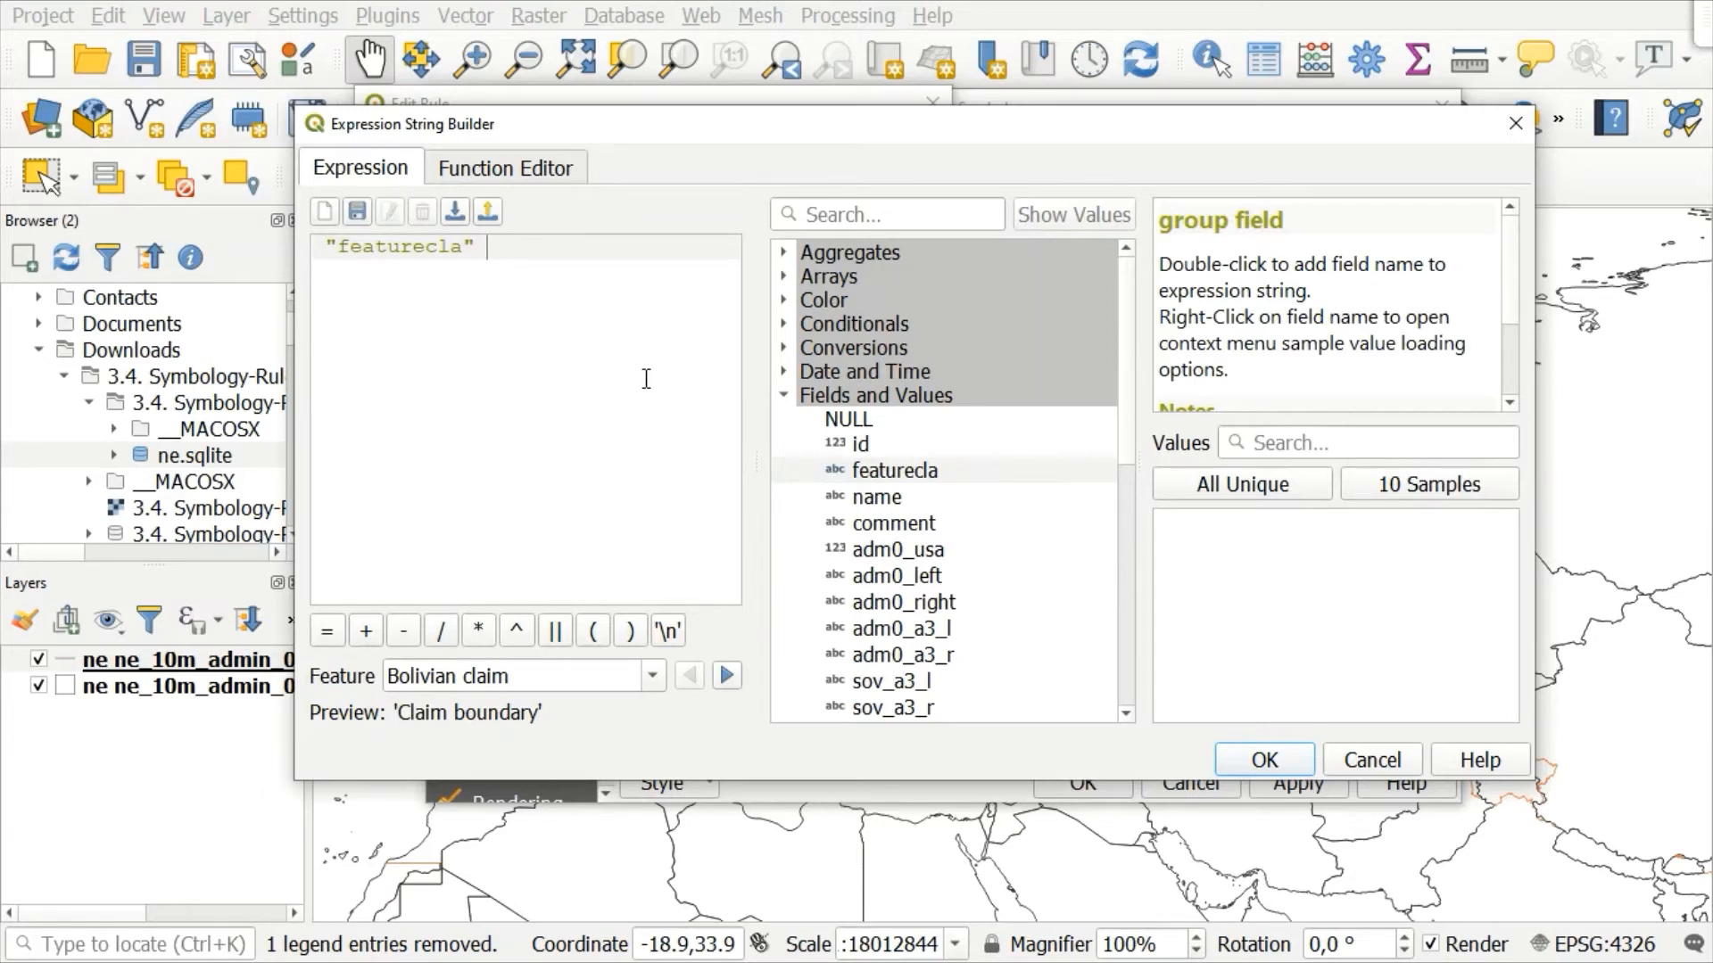
pyautogui.write('.')
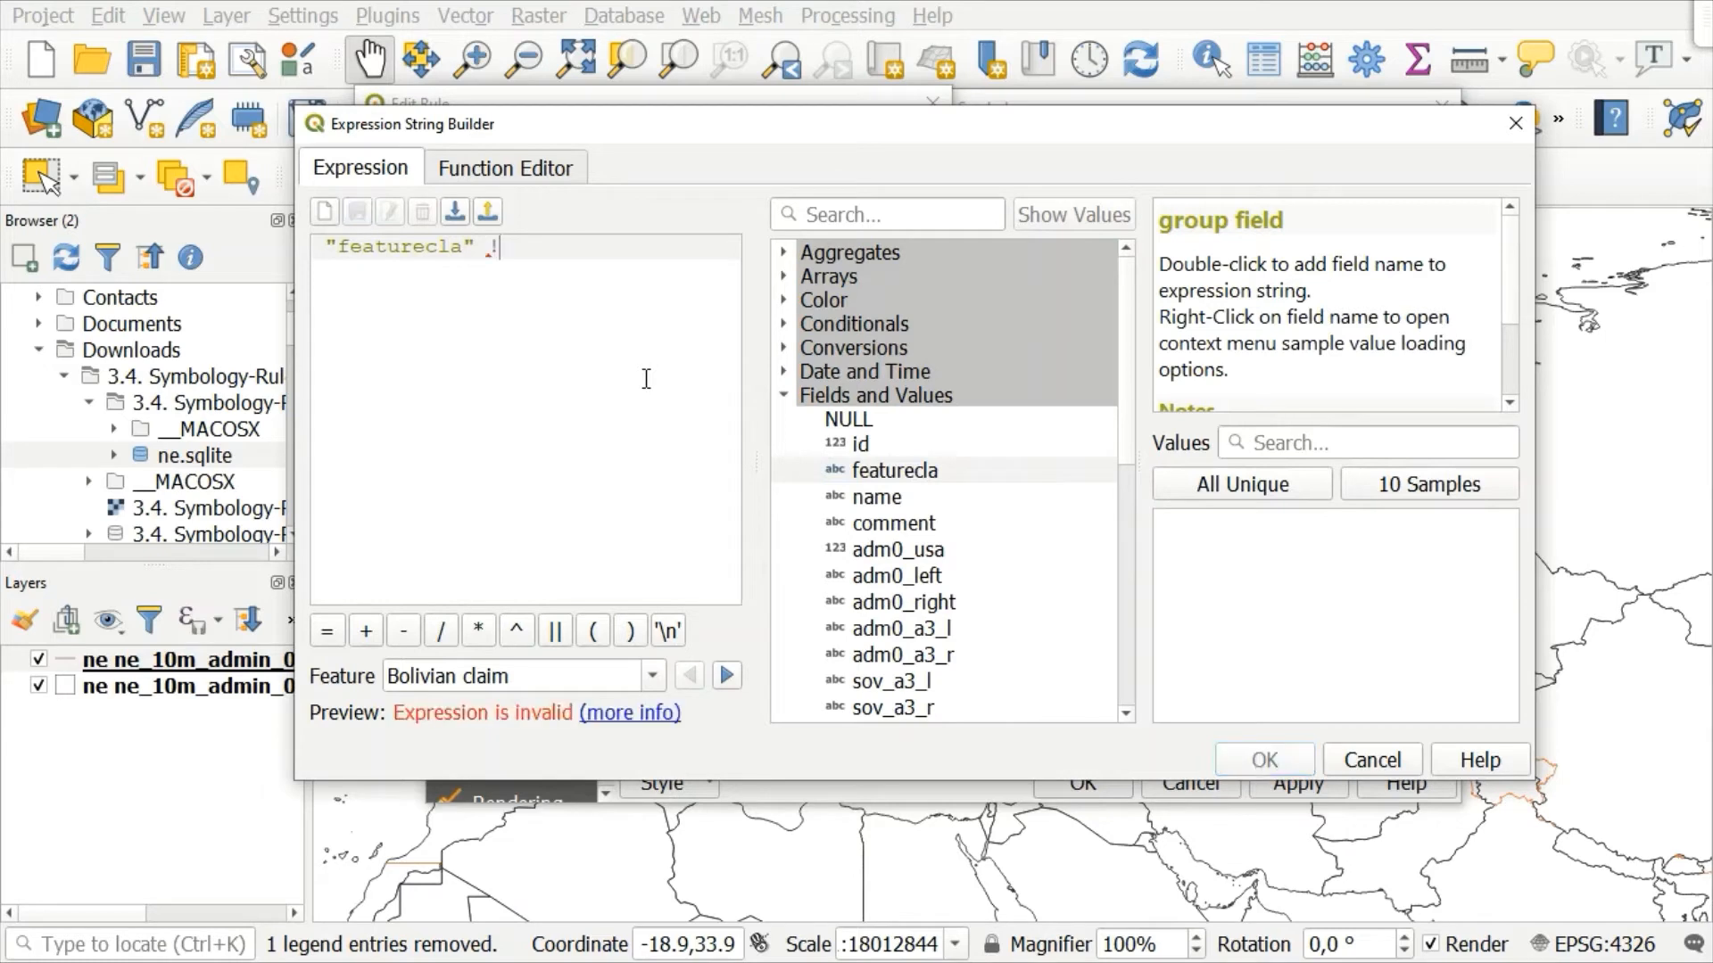
pyautogui.write('= \'Breakaway"')
pyautogui.press('BackSpace')
pyautogui.write("'")
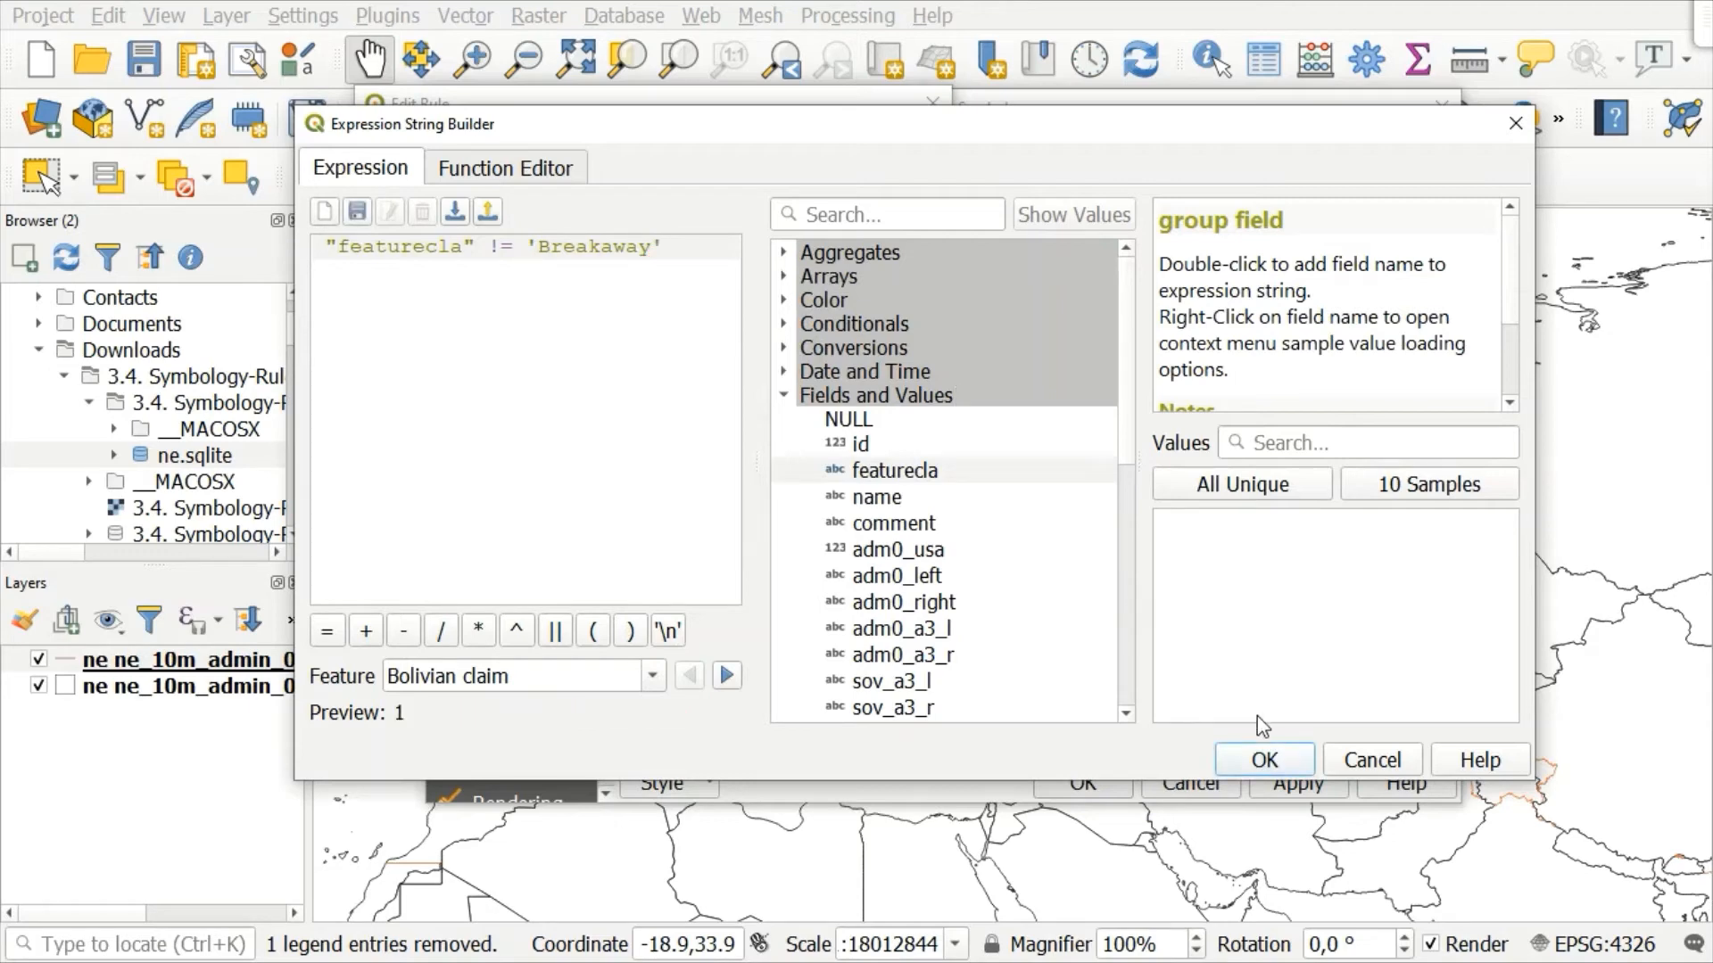
pyautogui.click(1265, 760)
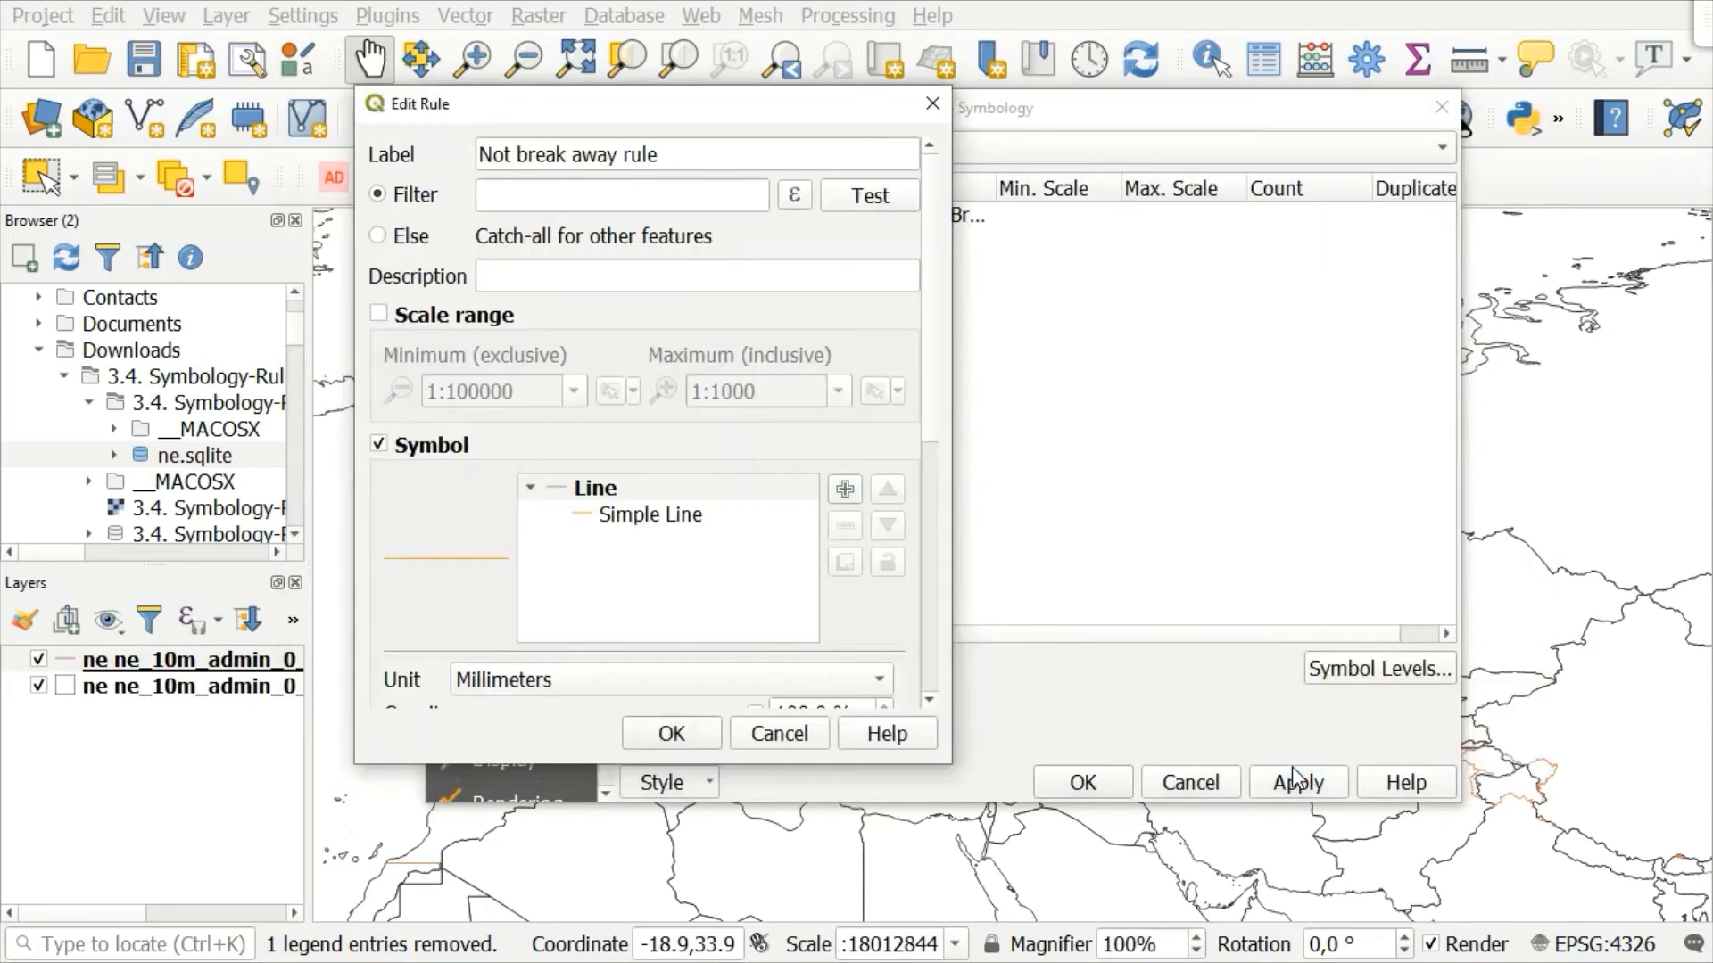
# - Test the second rule's filter, accept the rule and apply the rule-based symbology to the layer
pyautogui.click(860, 207)
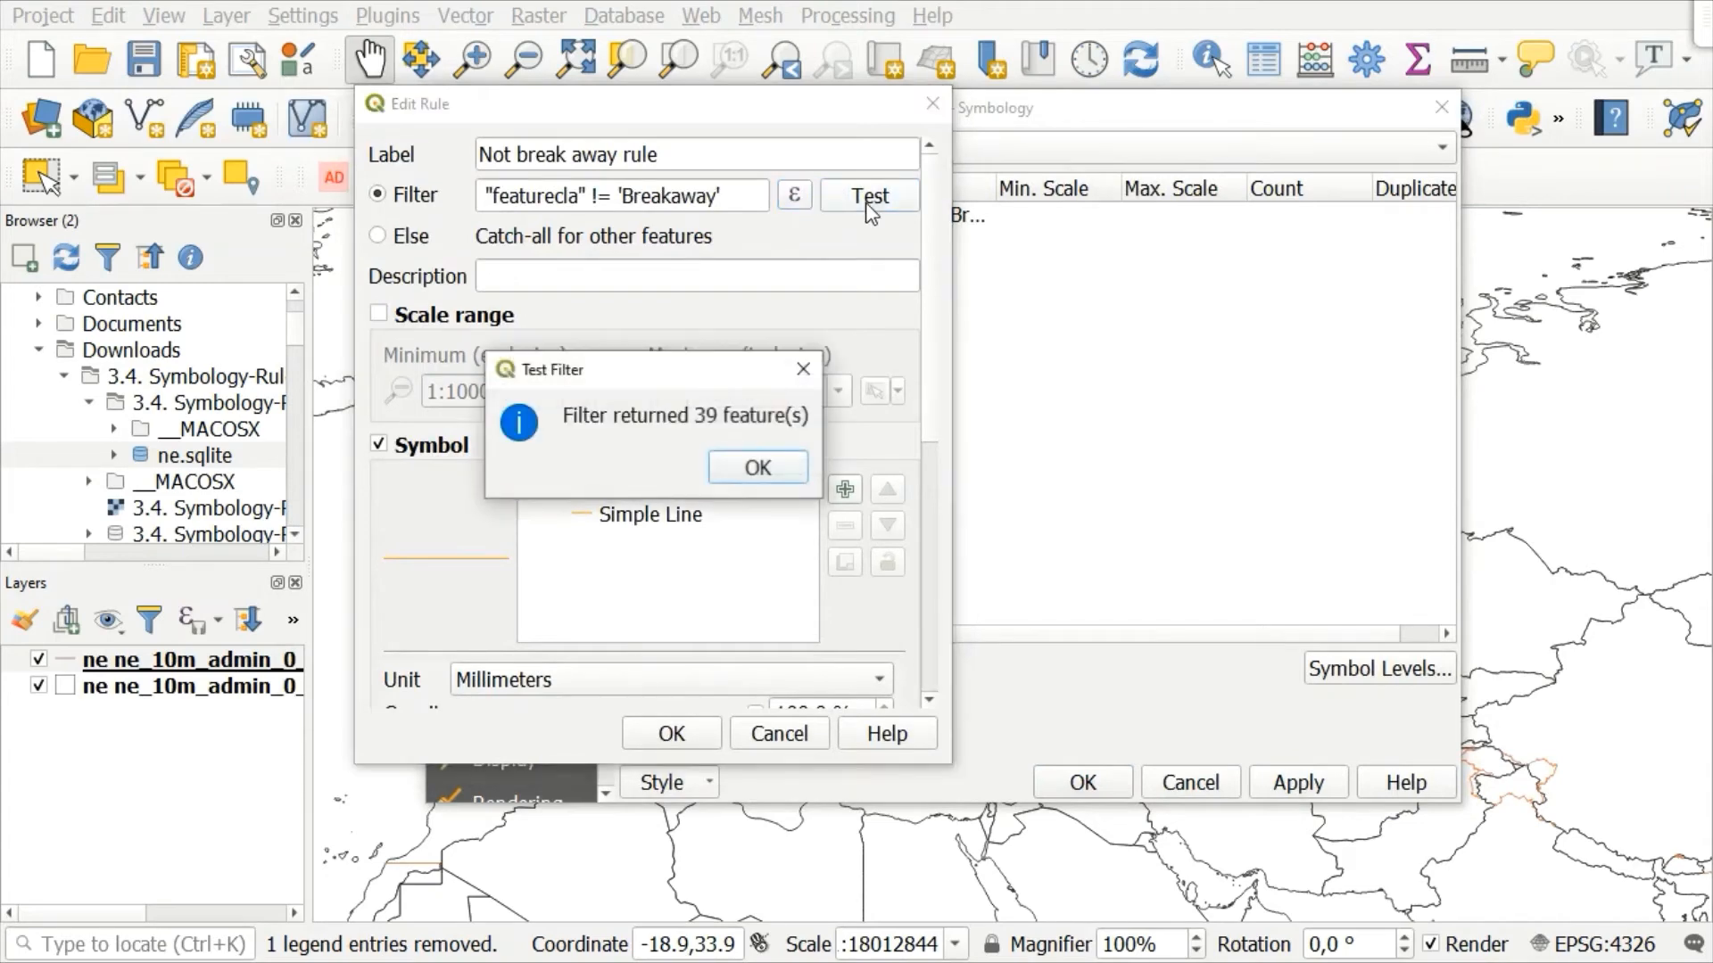
pyautogui.click(759, 465)
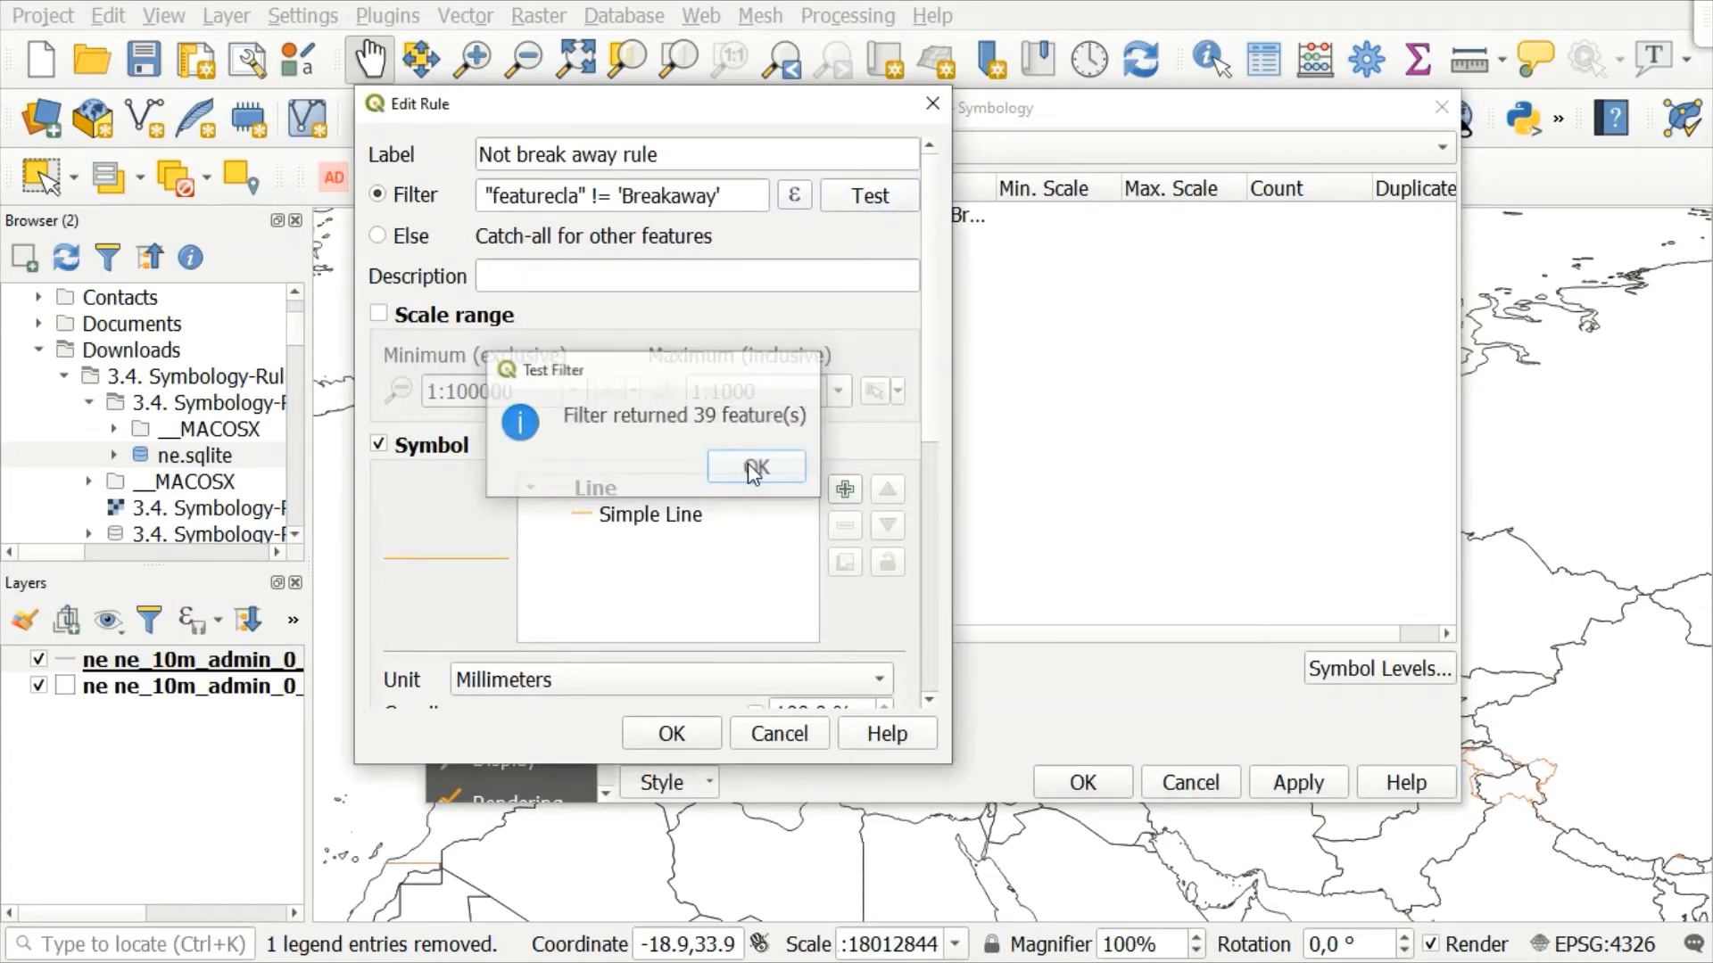
pyautogui.click(702, 731)
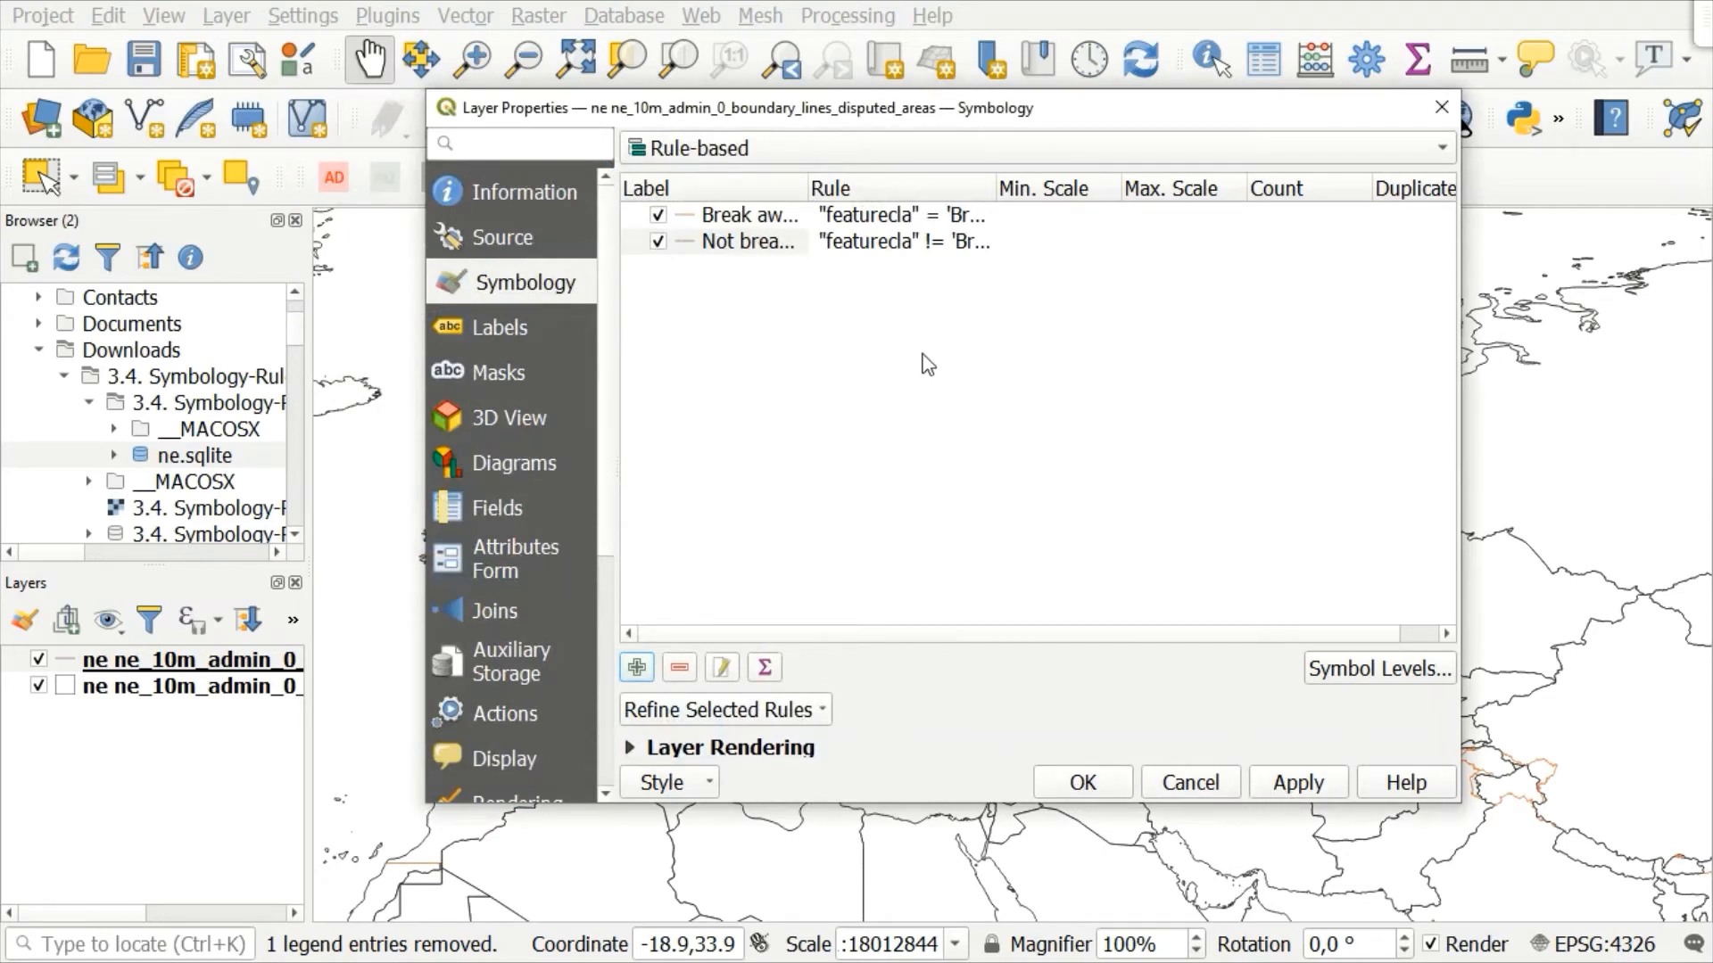
pyautogui.click(1298, 782)
# - Start adding categories to the breakaway rule, using the adm0_left field as the category value
pyautogui.click(816, 214)
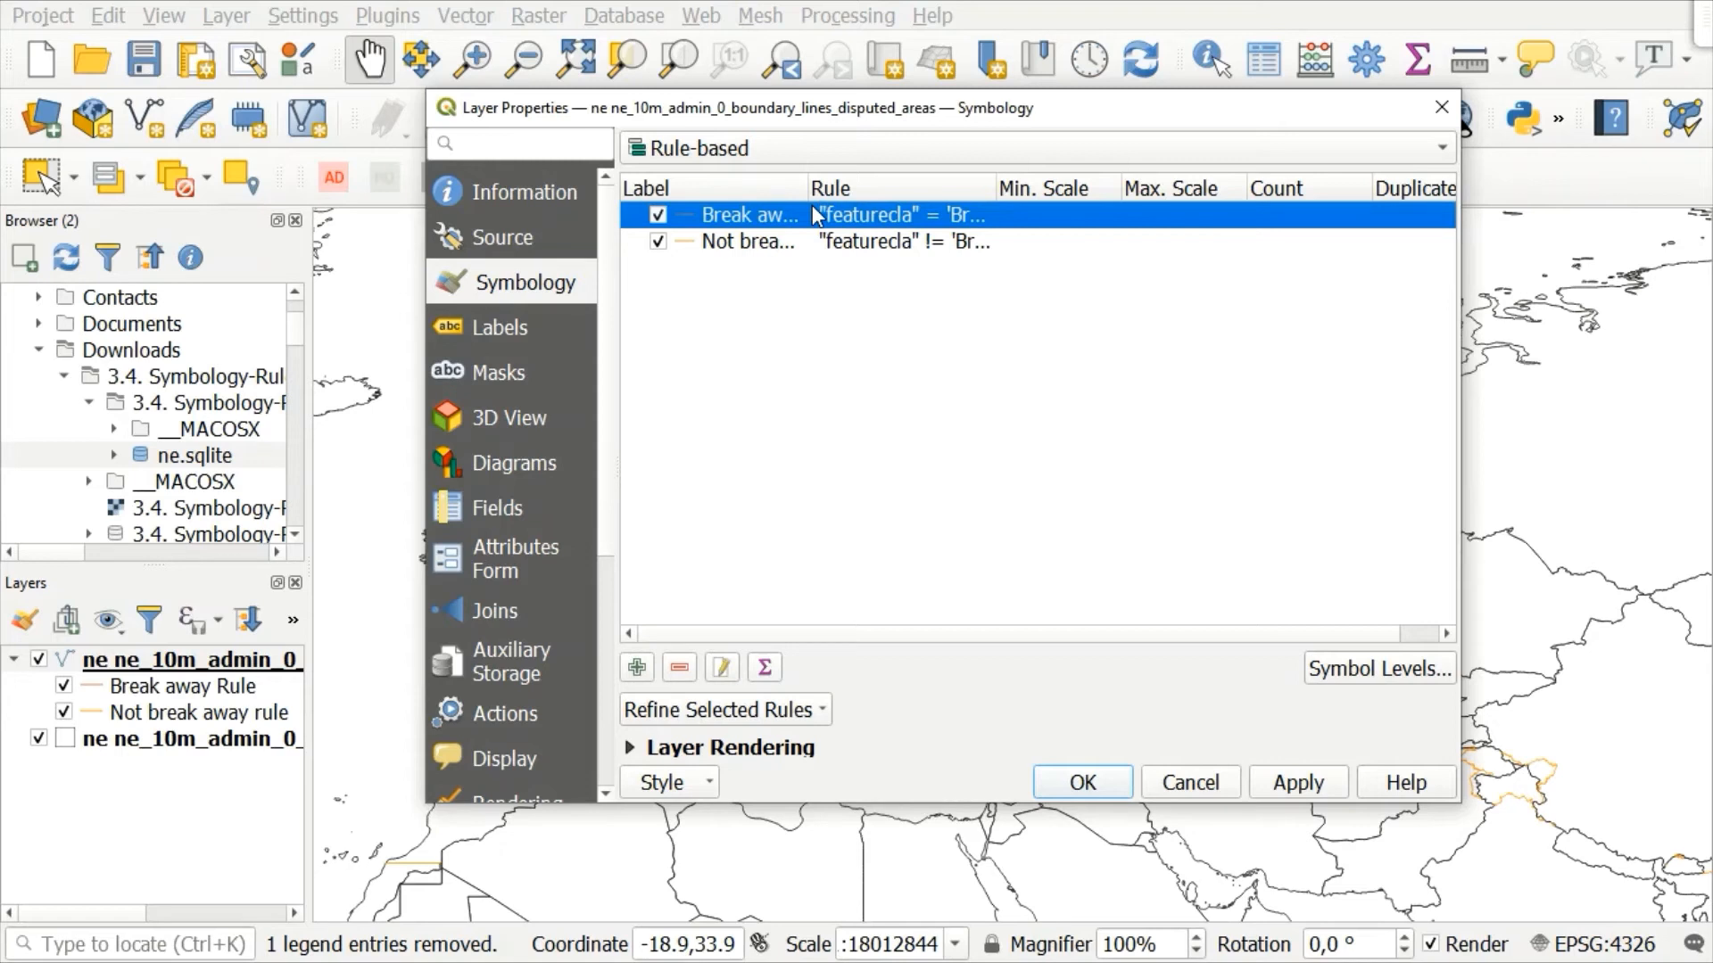
pyautogui.doubleClick(815, 215)
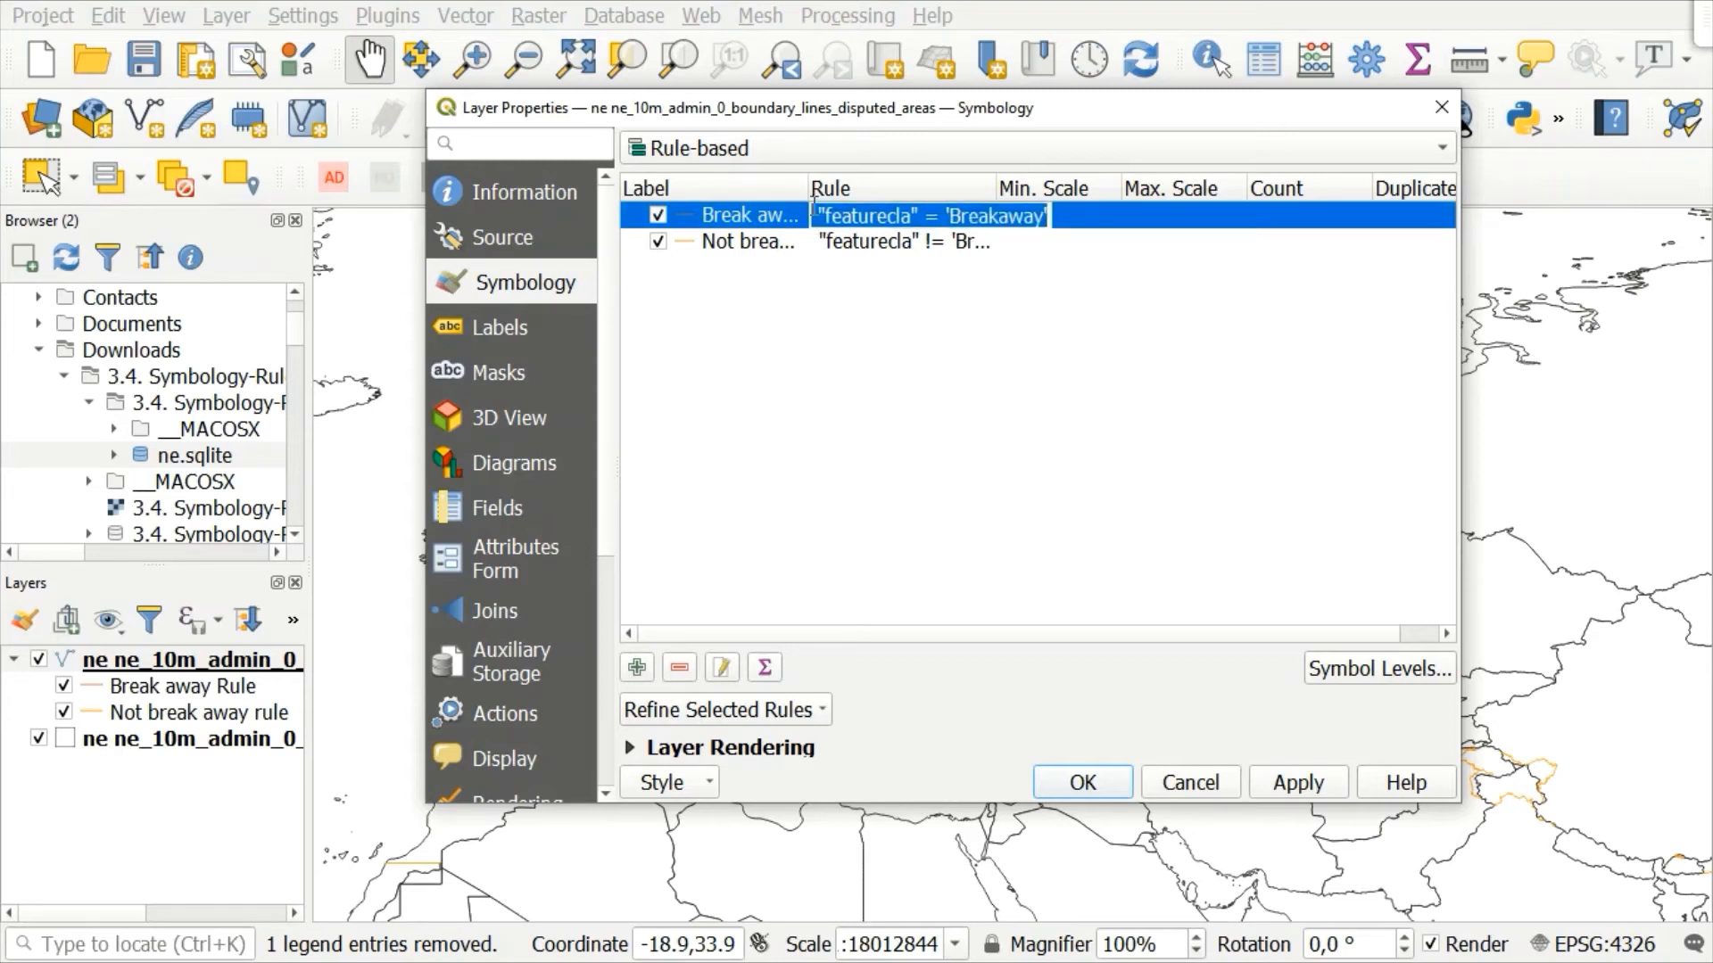
pyautogui.click(822, 713)
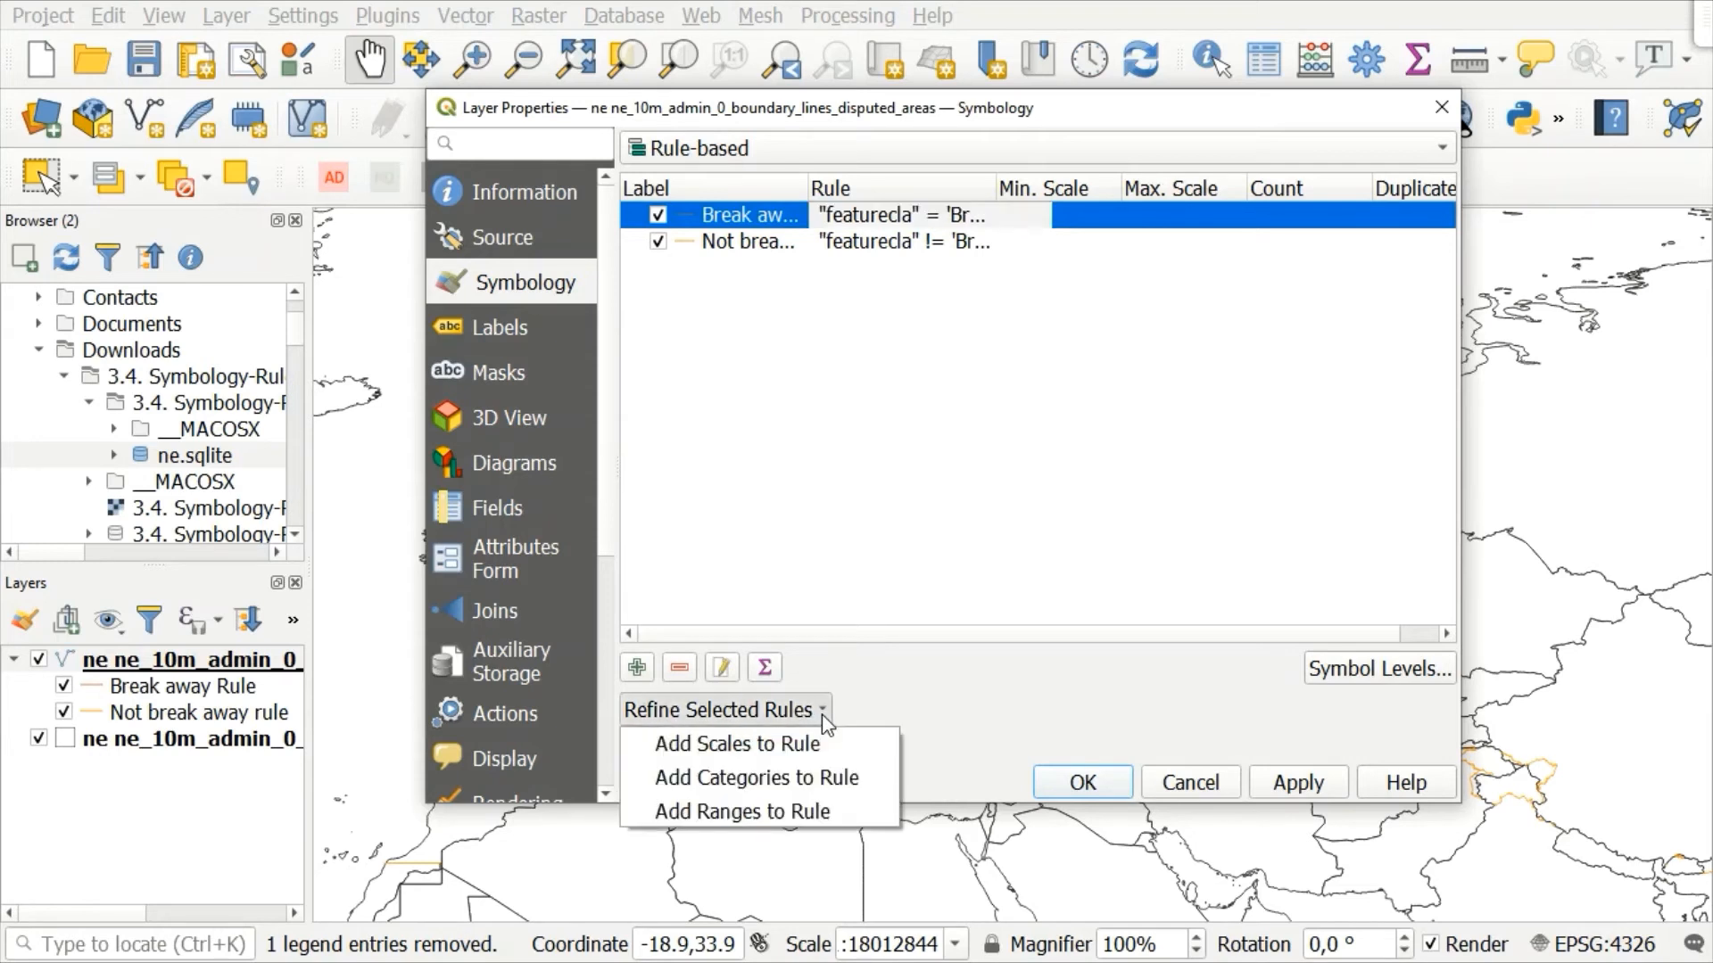
pyautogui.click(727, 778)
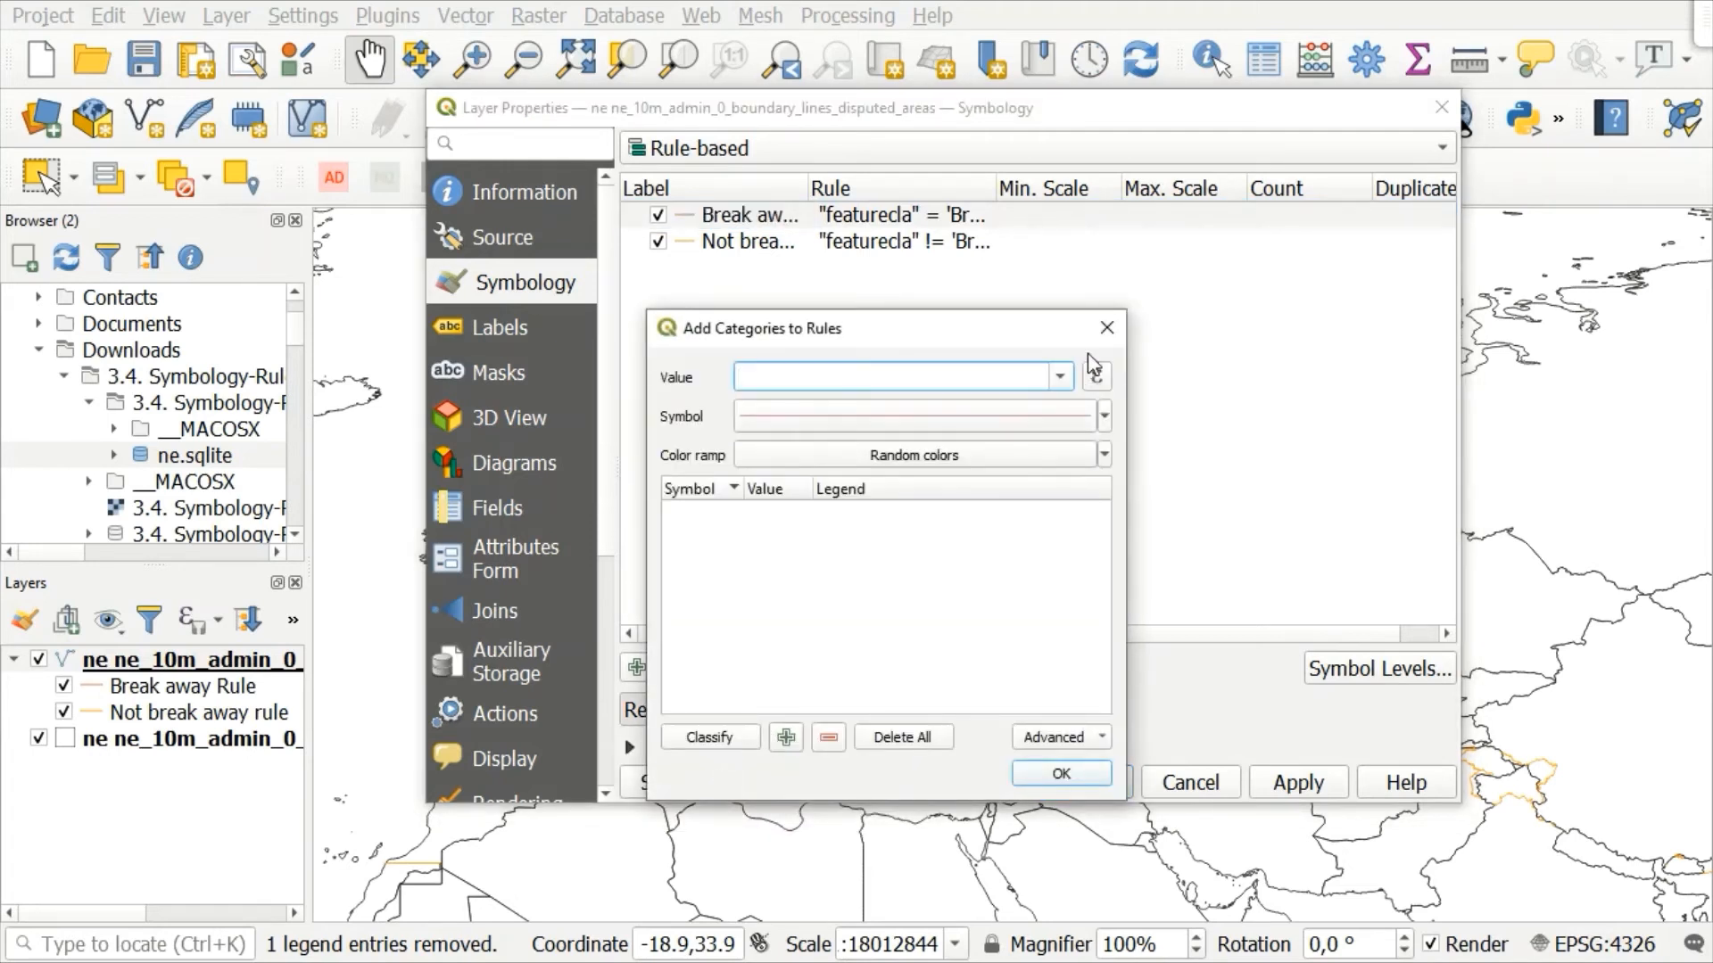
pyautogui.click(1060, 379)
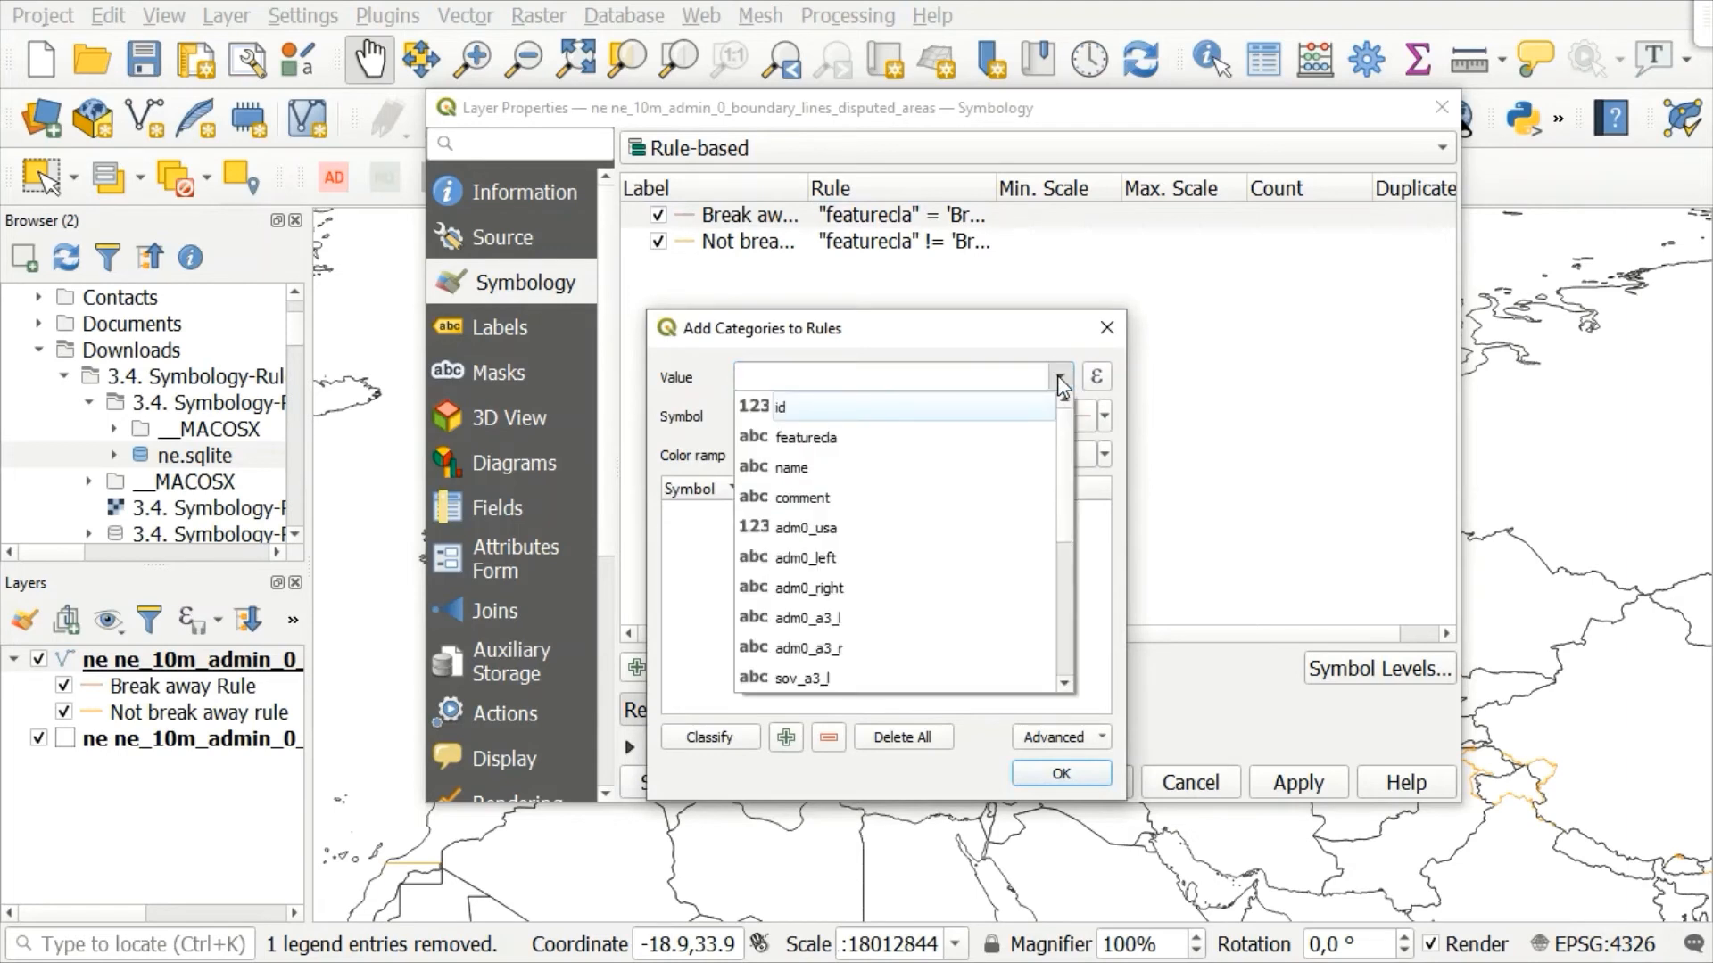
pyautogui.click(839, 560)
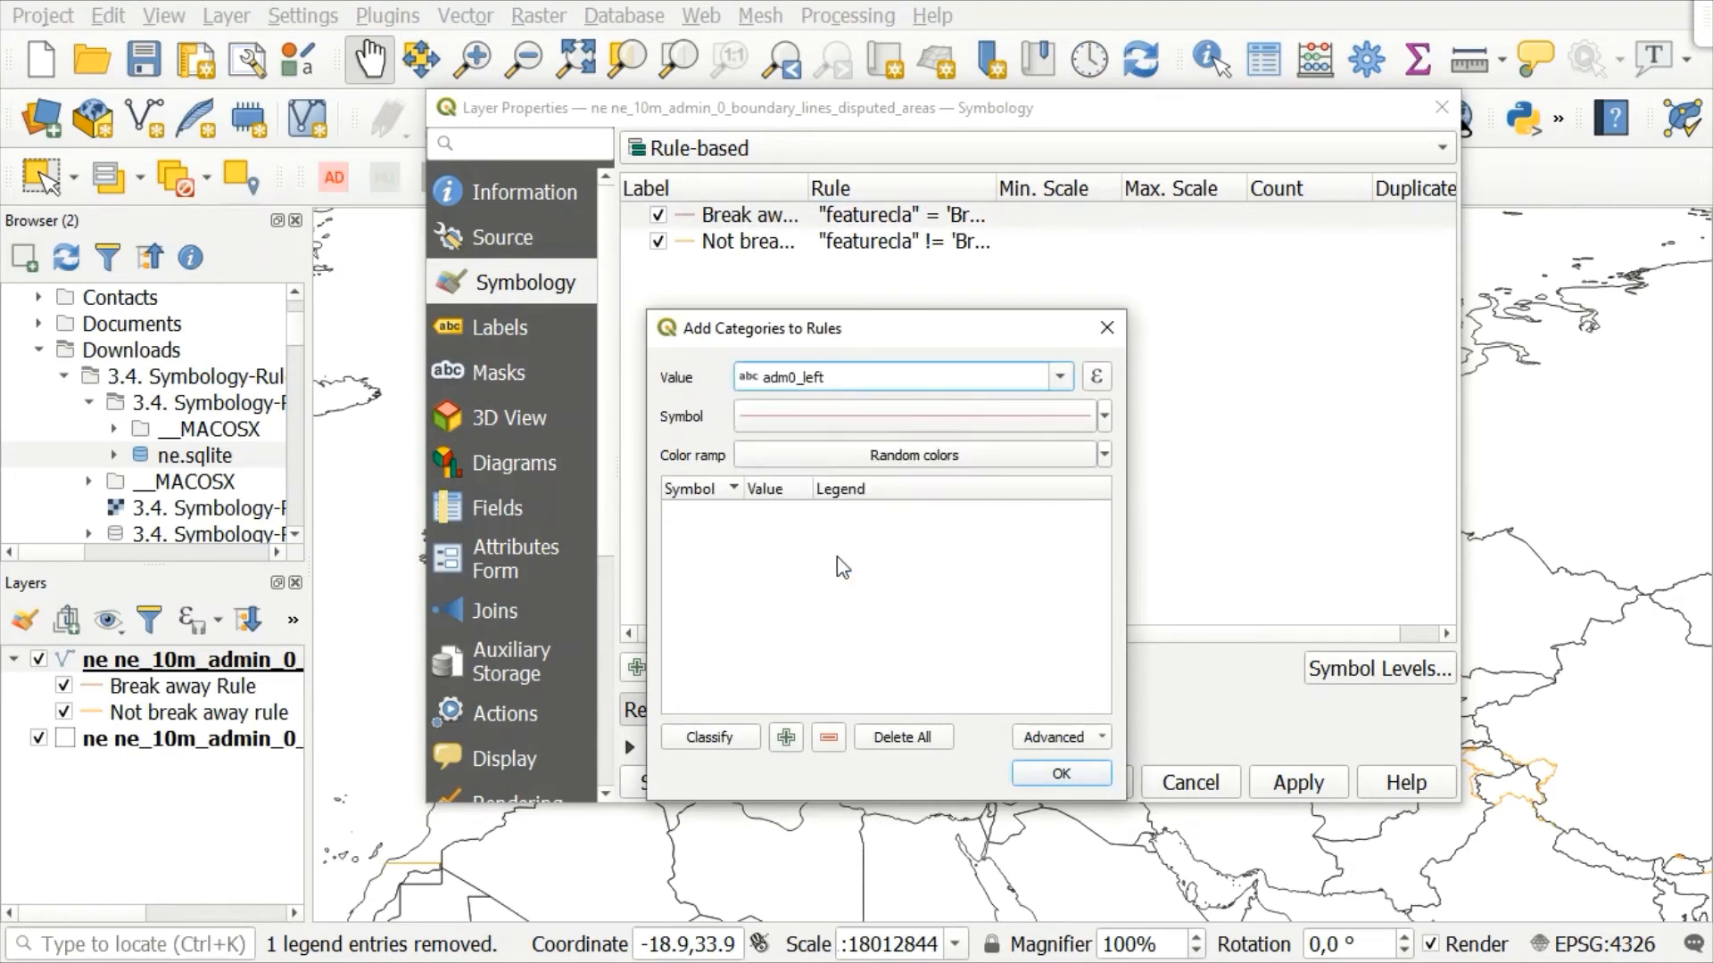
# - Set the category symbol to the dash black line style with a width of 2 millimeters
pyautogui.click(1081, 417)
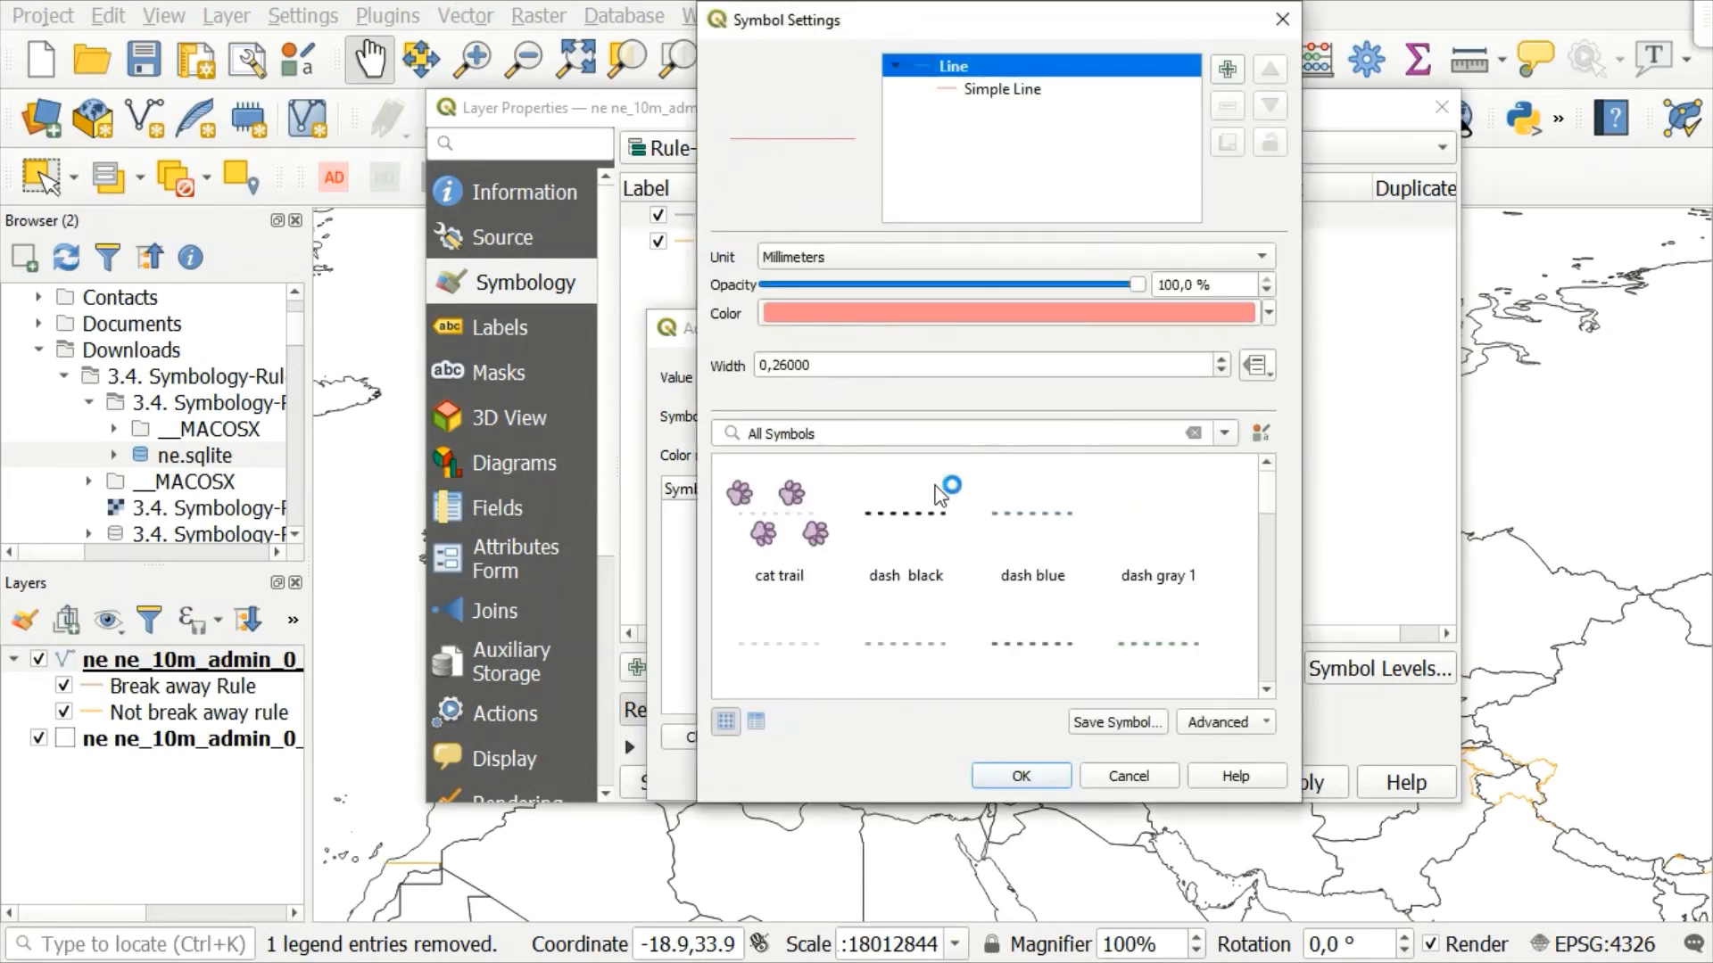
pyautogui.click(898, 517)
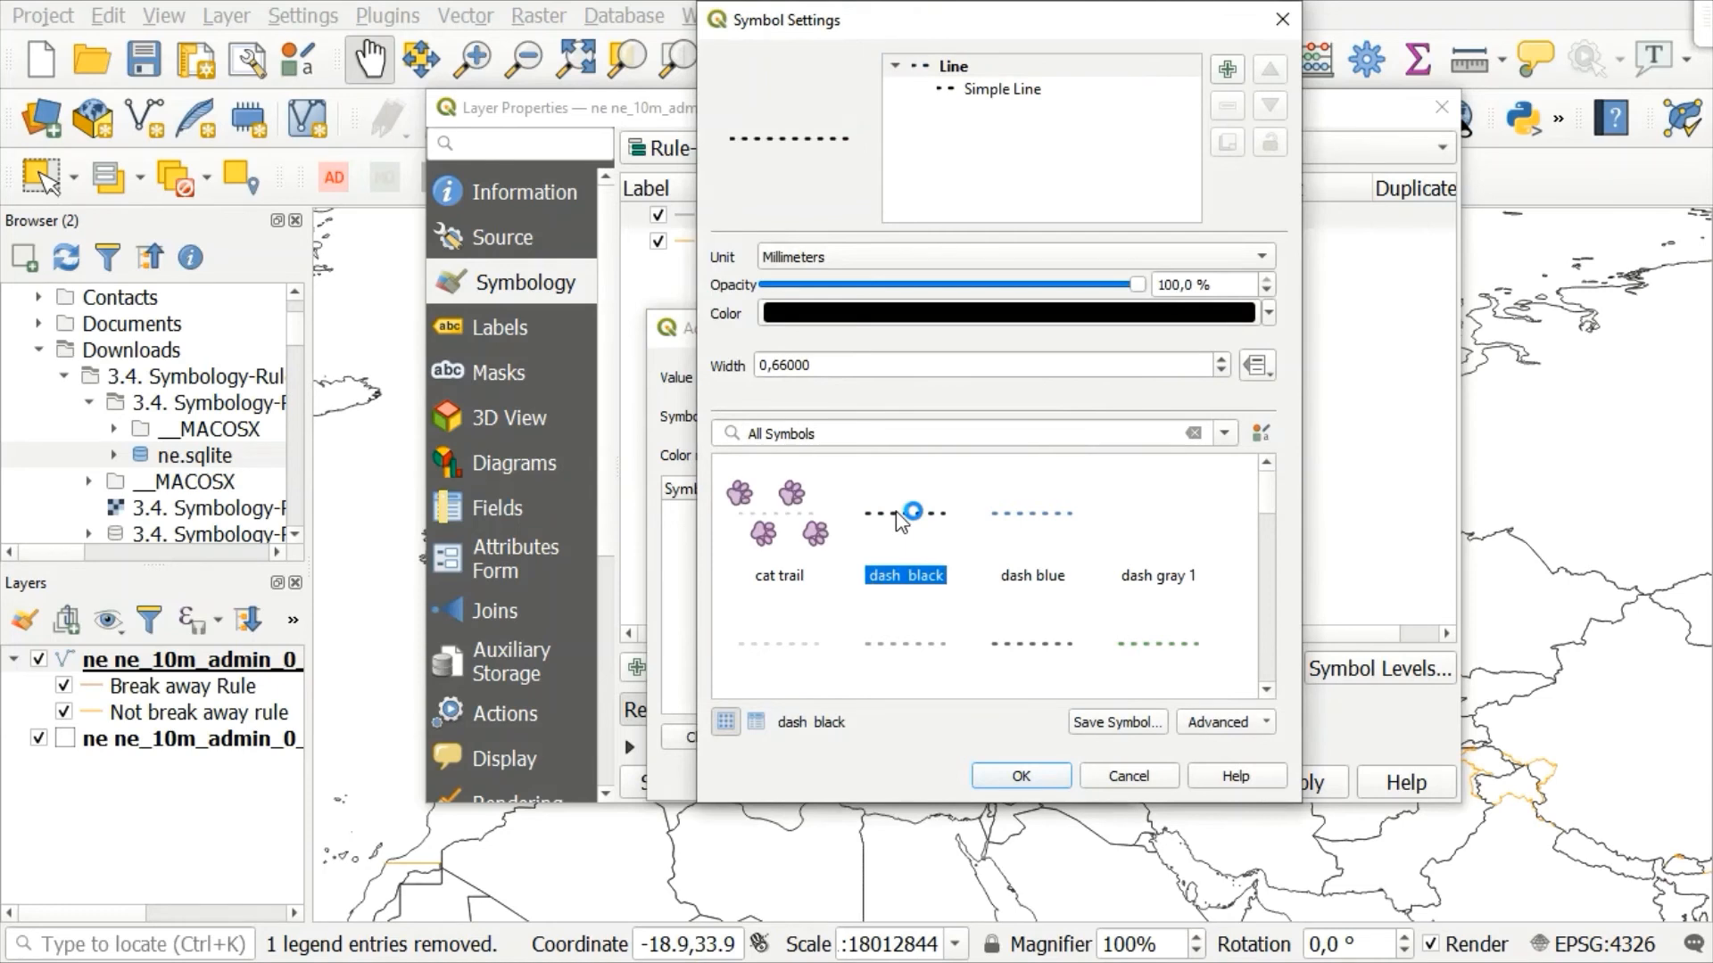
pyautogui.click(910, 365)
pyautogui.press('BackSpace')
pyautogui.press('BackSpace')
pyautogui.press('BackSpace')
pyautogui.press('BackSpace')
pyautogui.press('BackSpace')
pyautogui.press('BackSpace')
pyautogui.press('BackSpace')
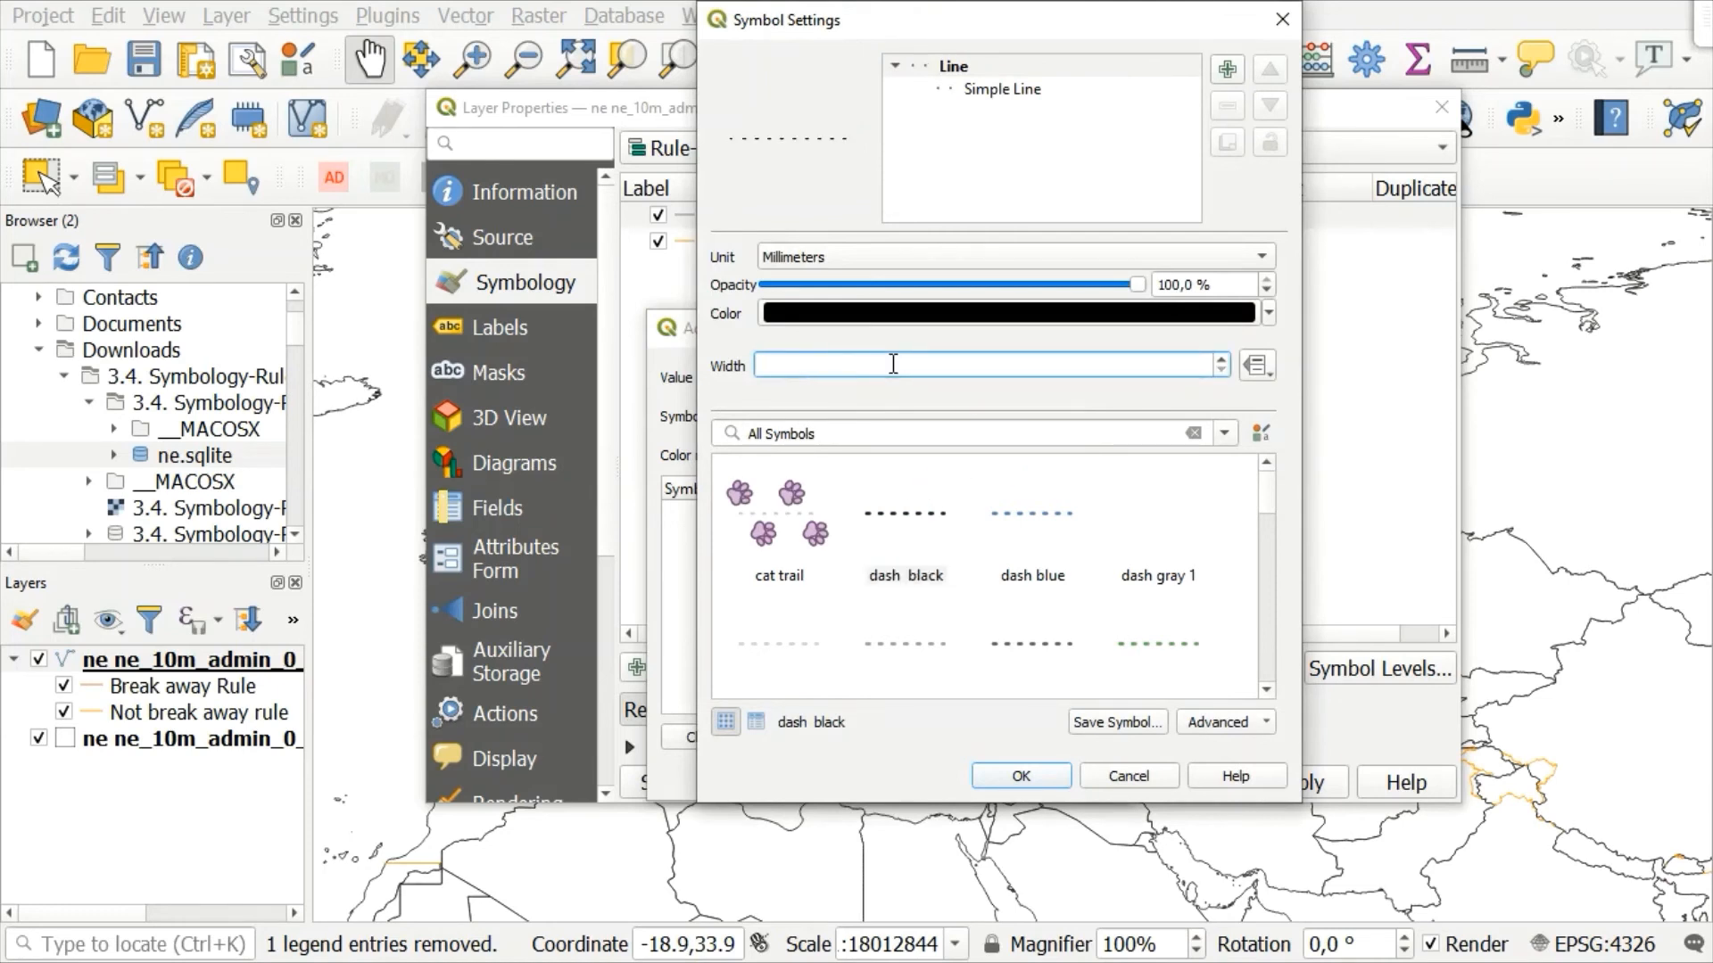
pyautogui.write('2')
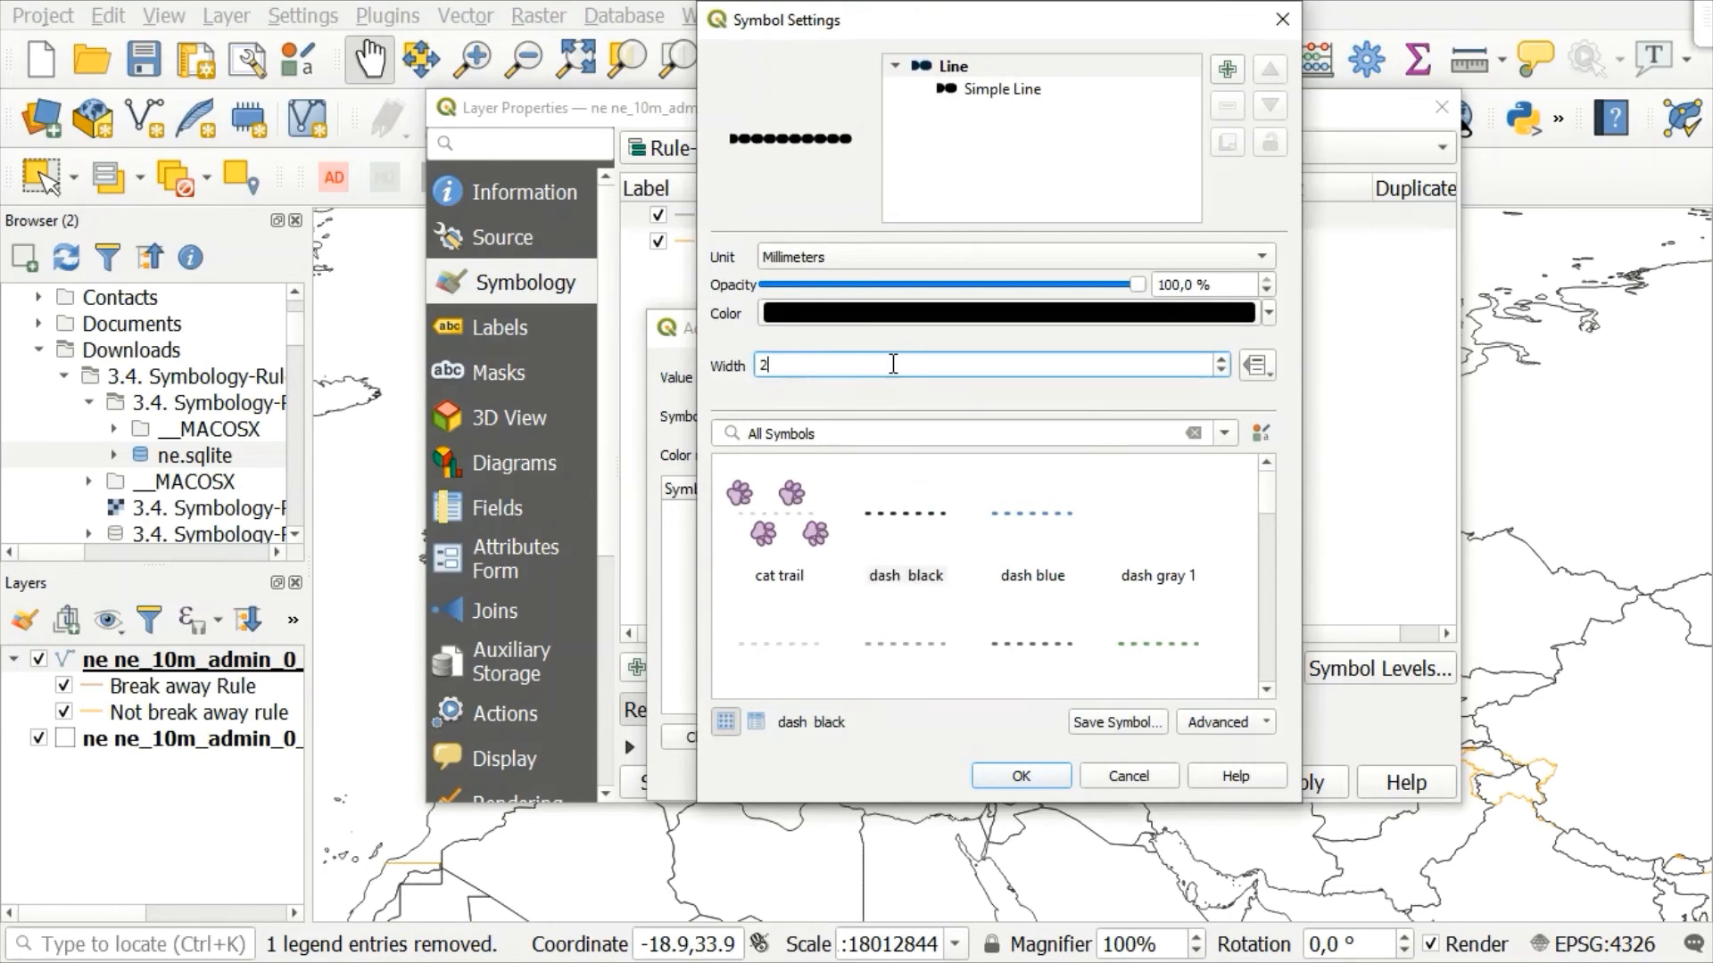
pyautogui.click(997, 777)
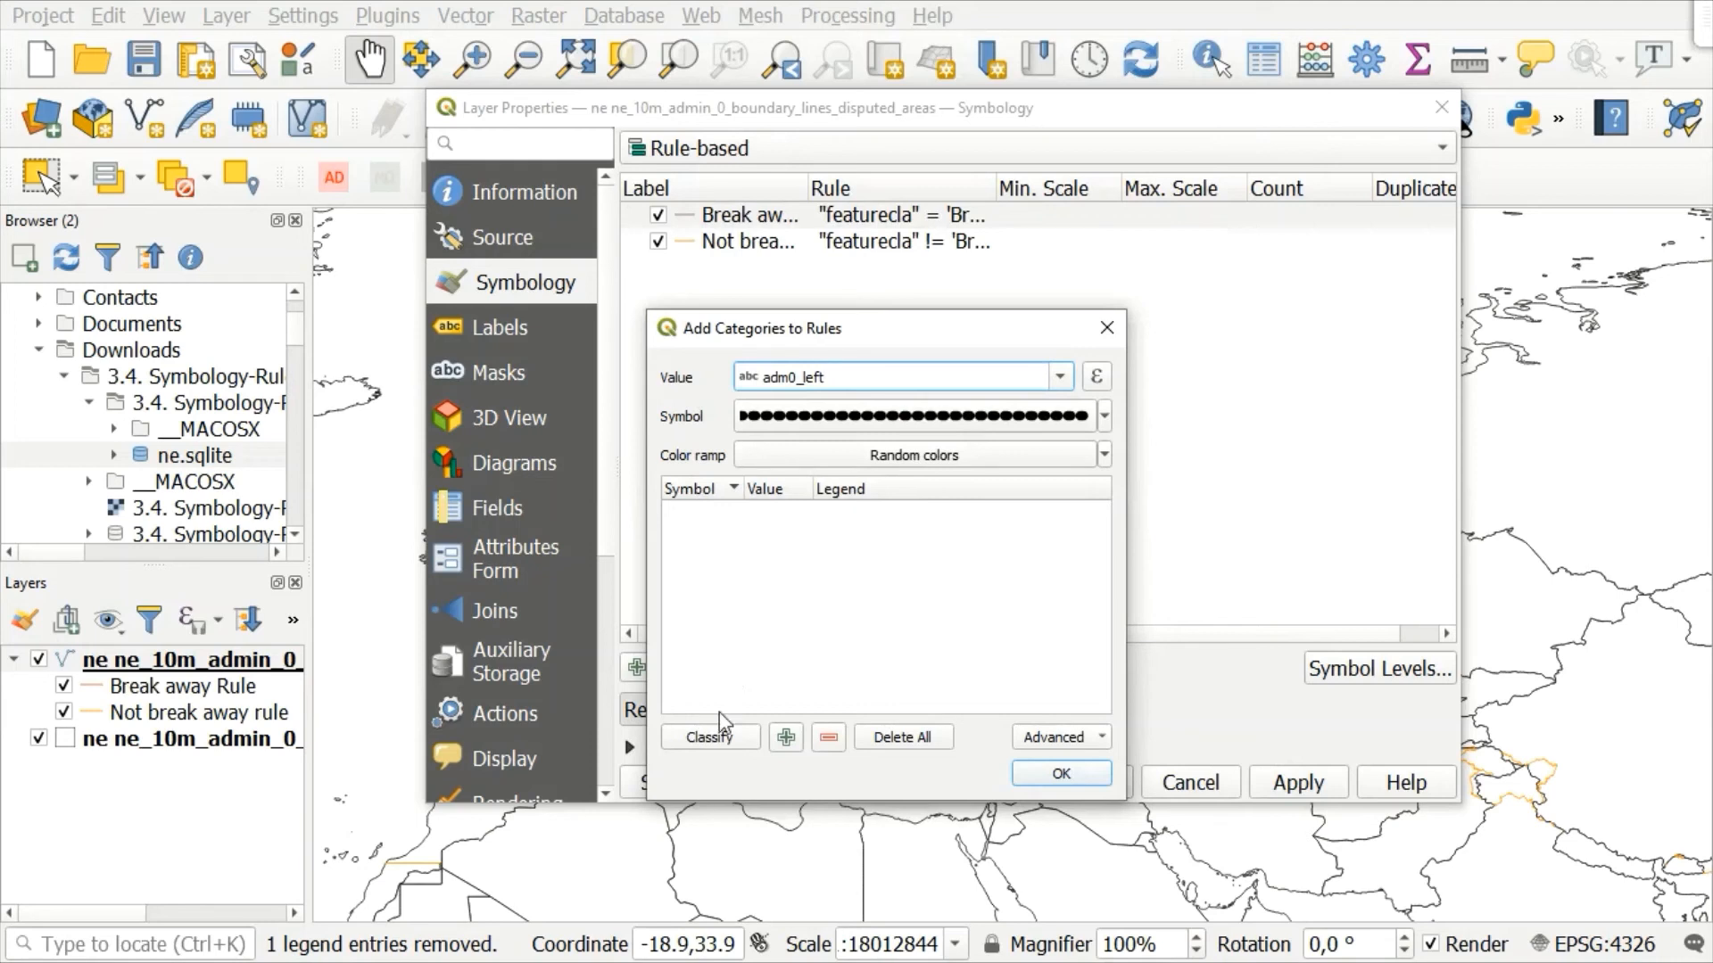
# - Classify the adm0_left values into the breakaway rule with random colors and apply the symbology to the layer
pyautogui.click(713, 740)
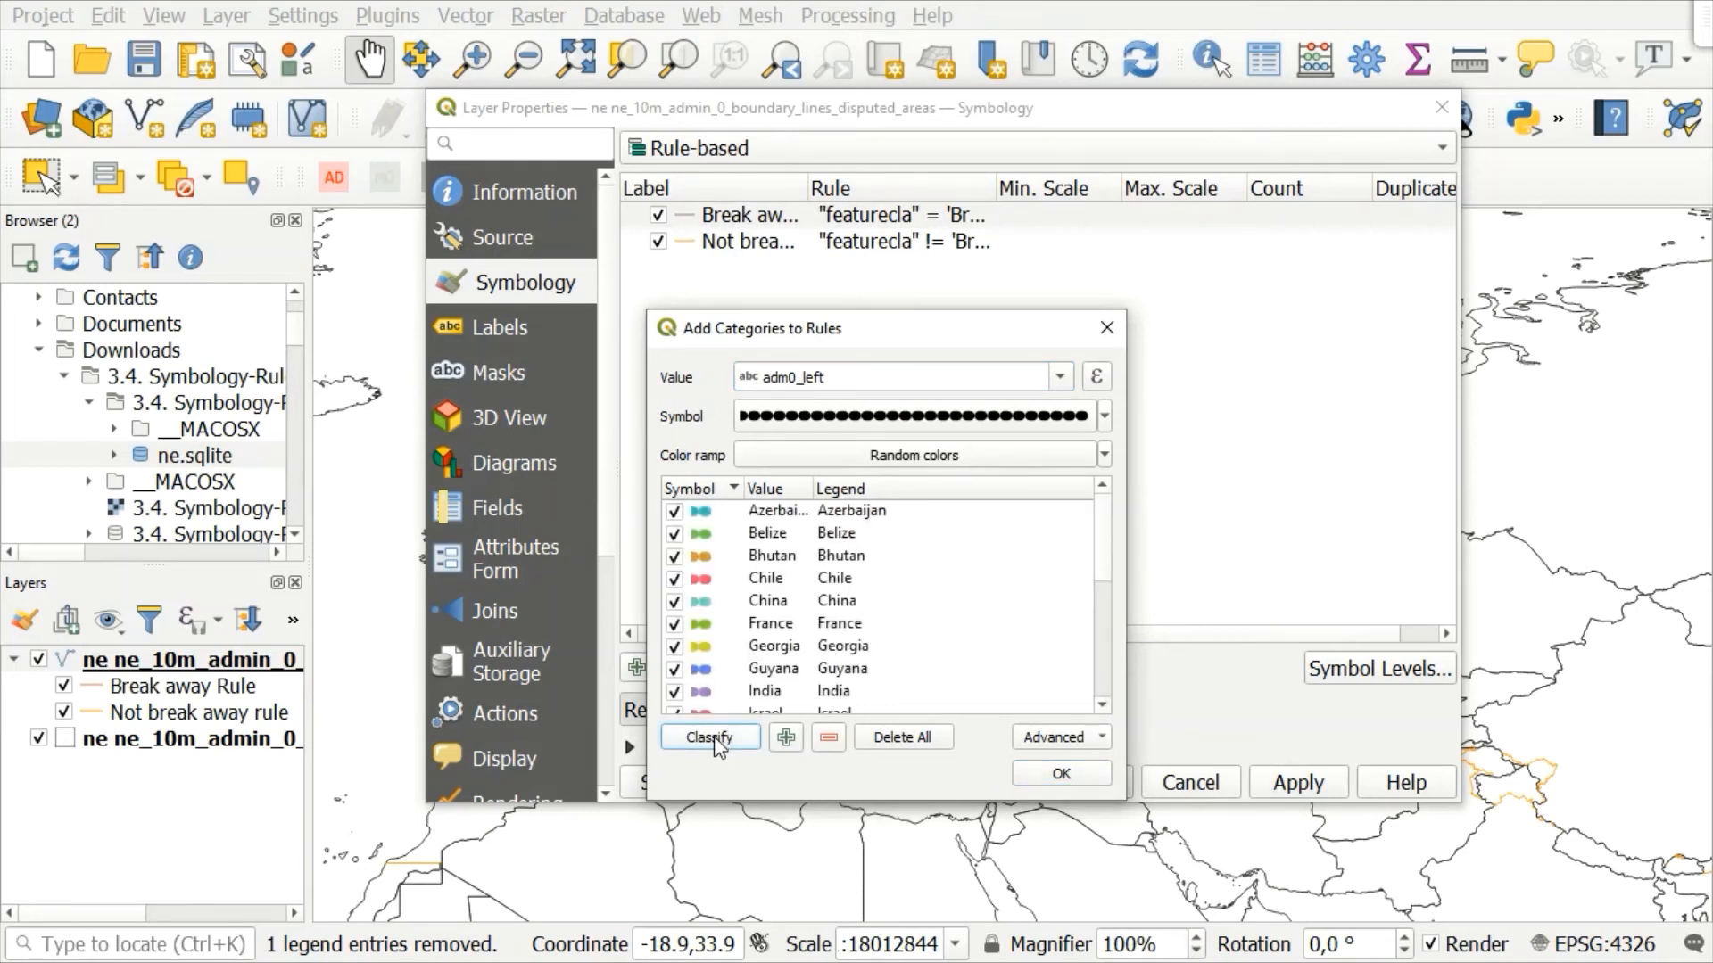
pyautogui.click(1042, 775)
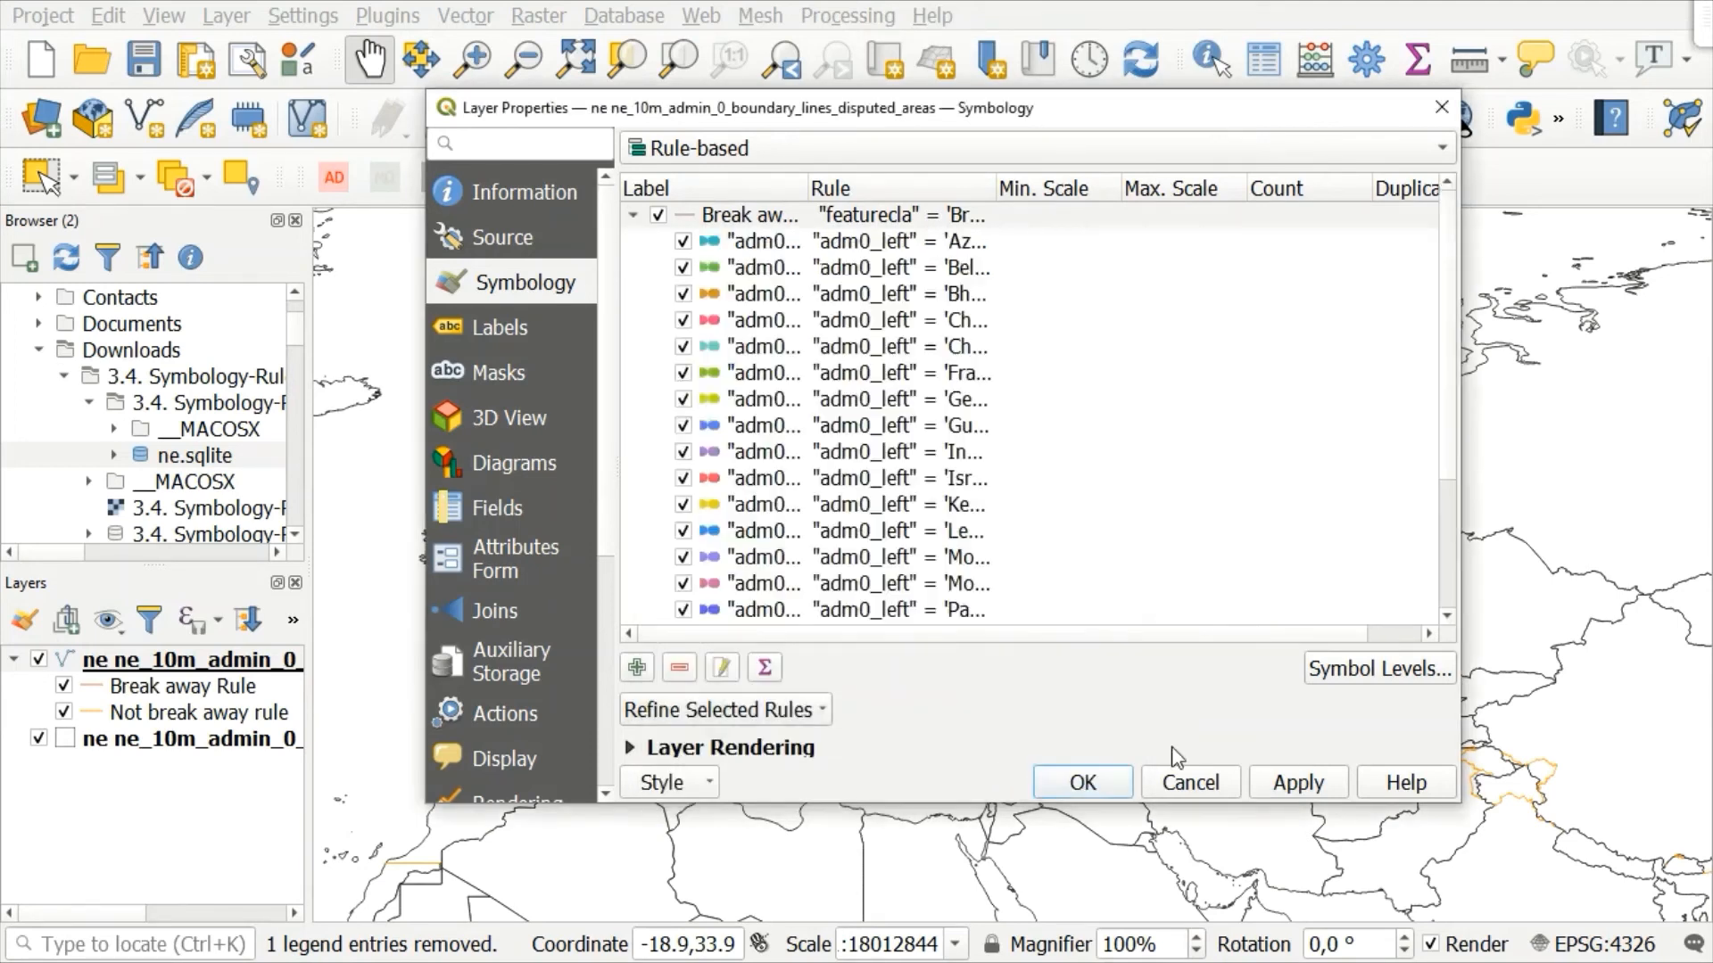
pyautogui.click(1298, 782)
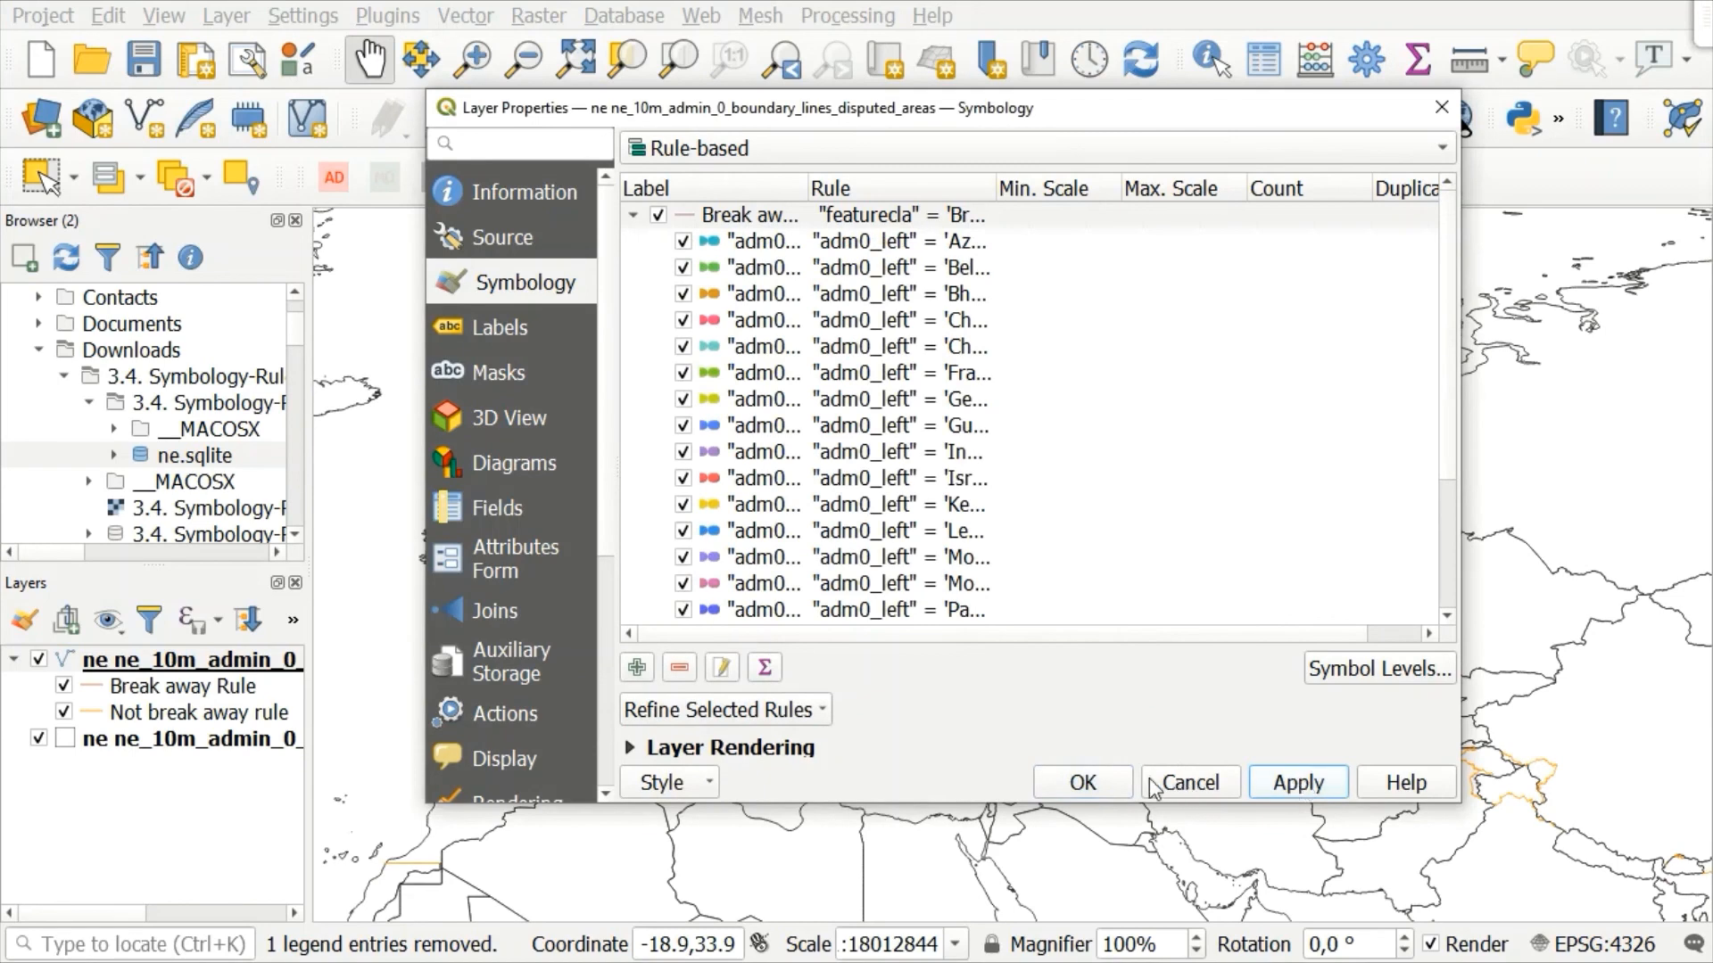
pyautogui.click(1083, 783)
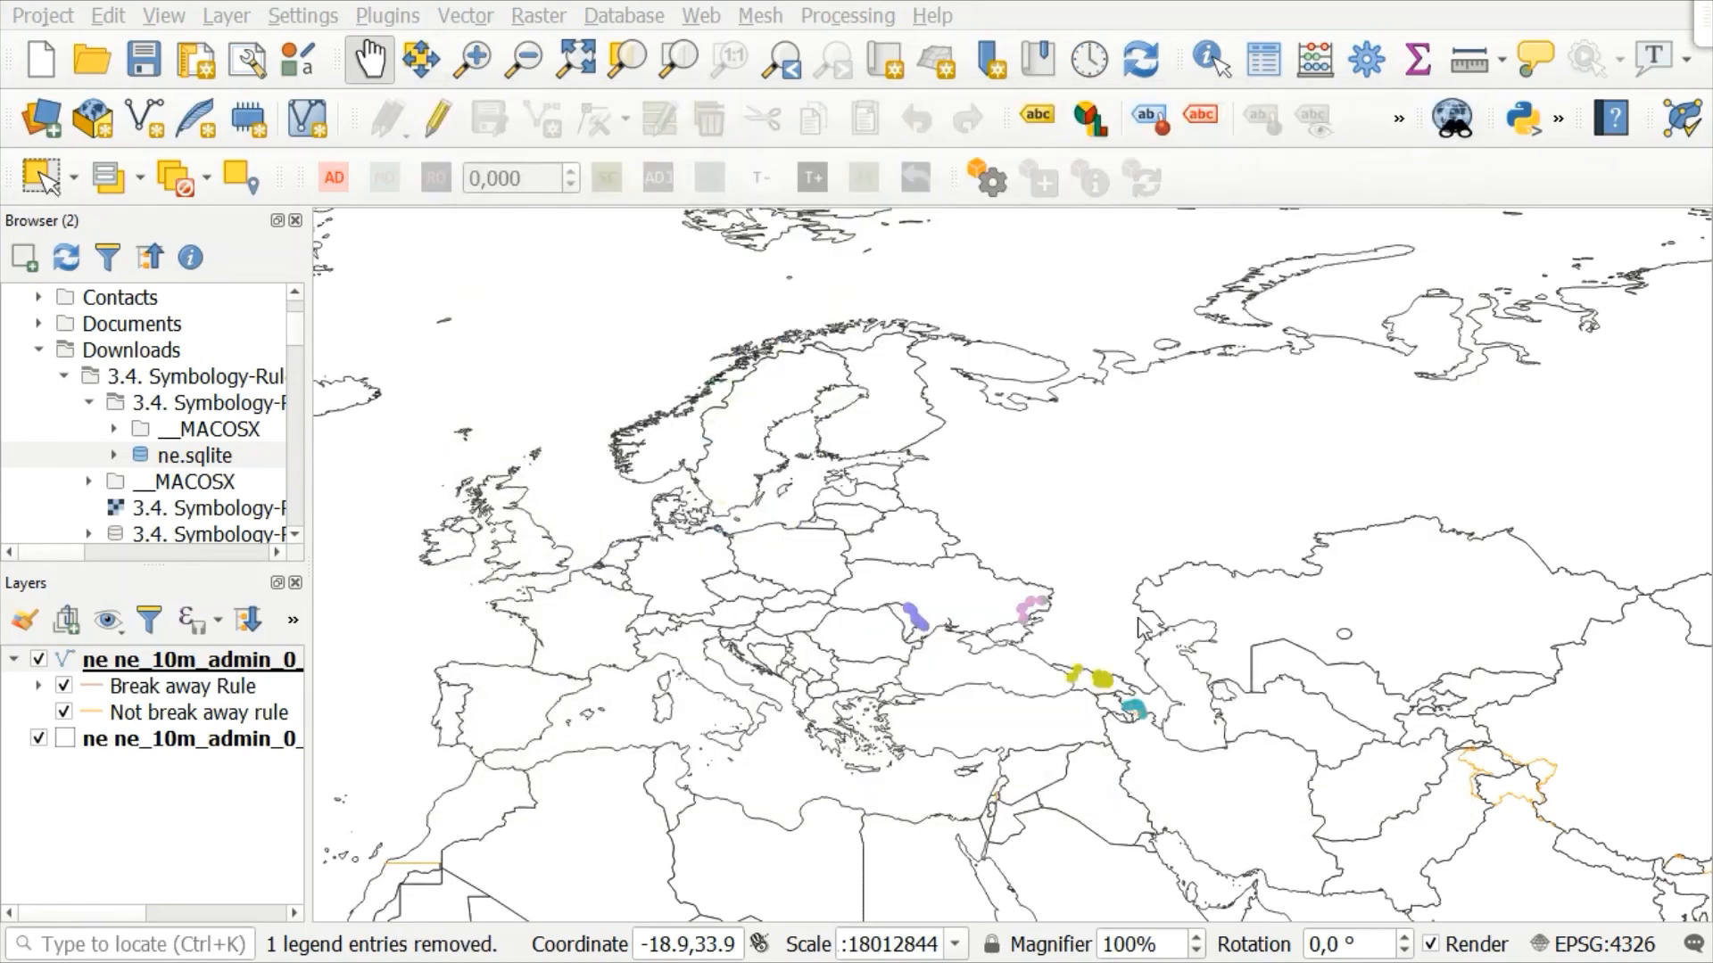
# - Expand the breakaway rule in the layer legend and examine its country categories against the coloured boundary lines on the map
pyautogui.scroll(1, 1138, 617)
pyautogui.click(39, 687)
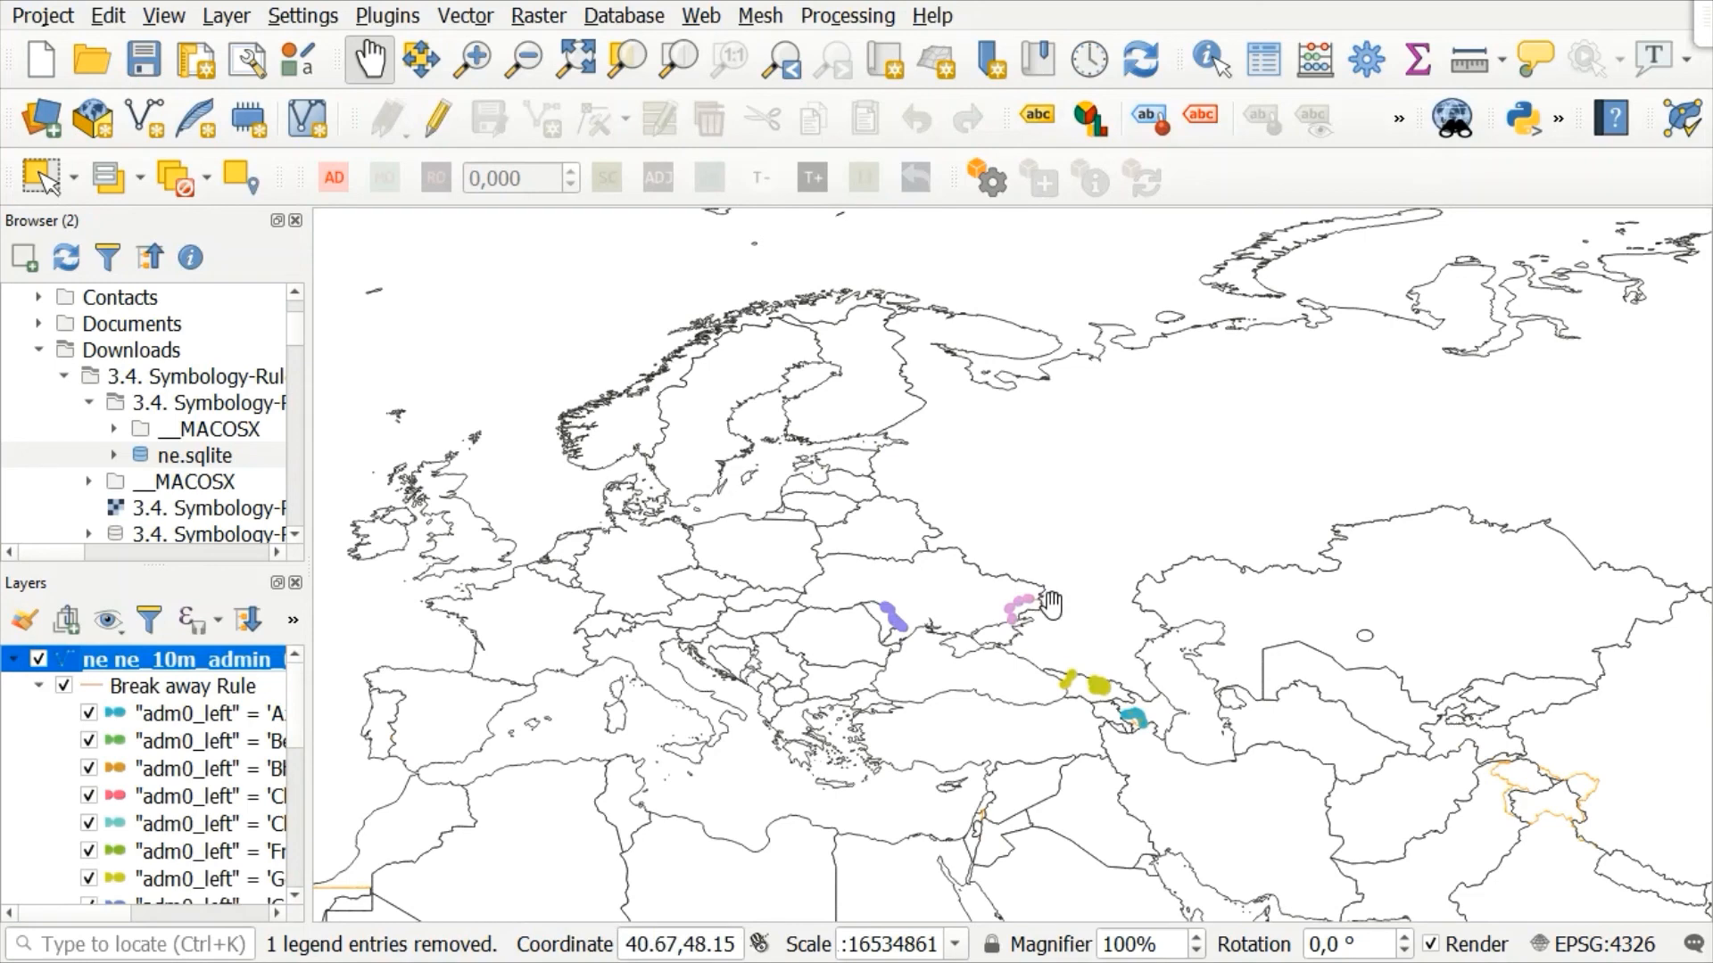
pyautogui.scroll(1, 1051, 604)
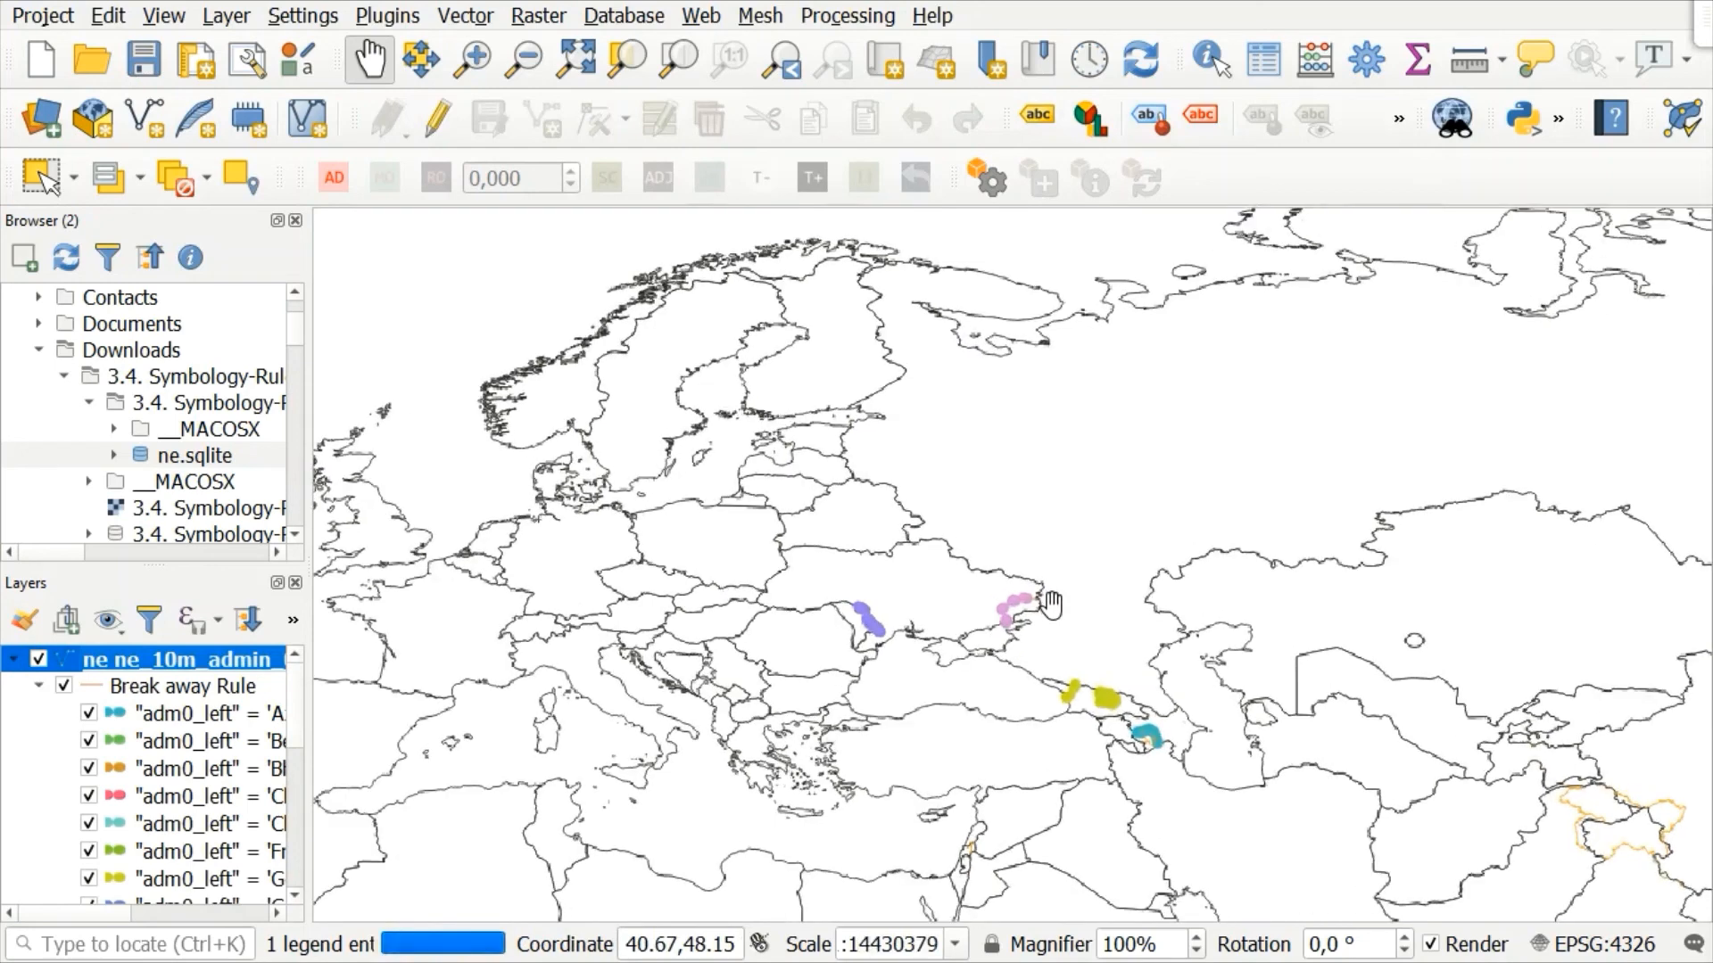
pyautogui.click(273, 912)
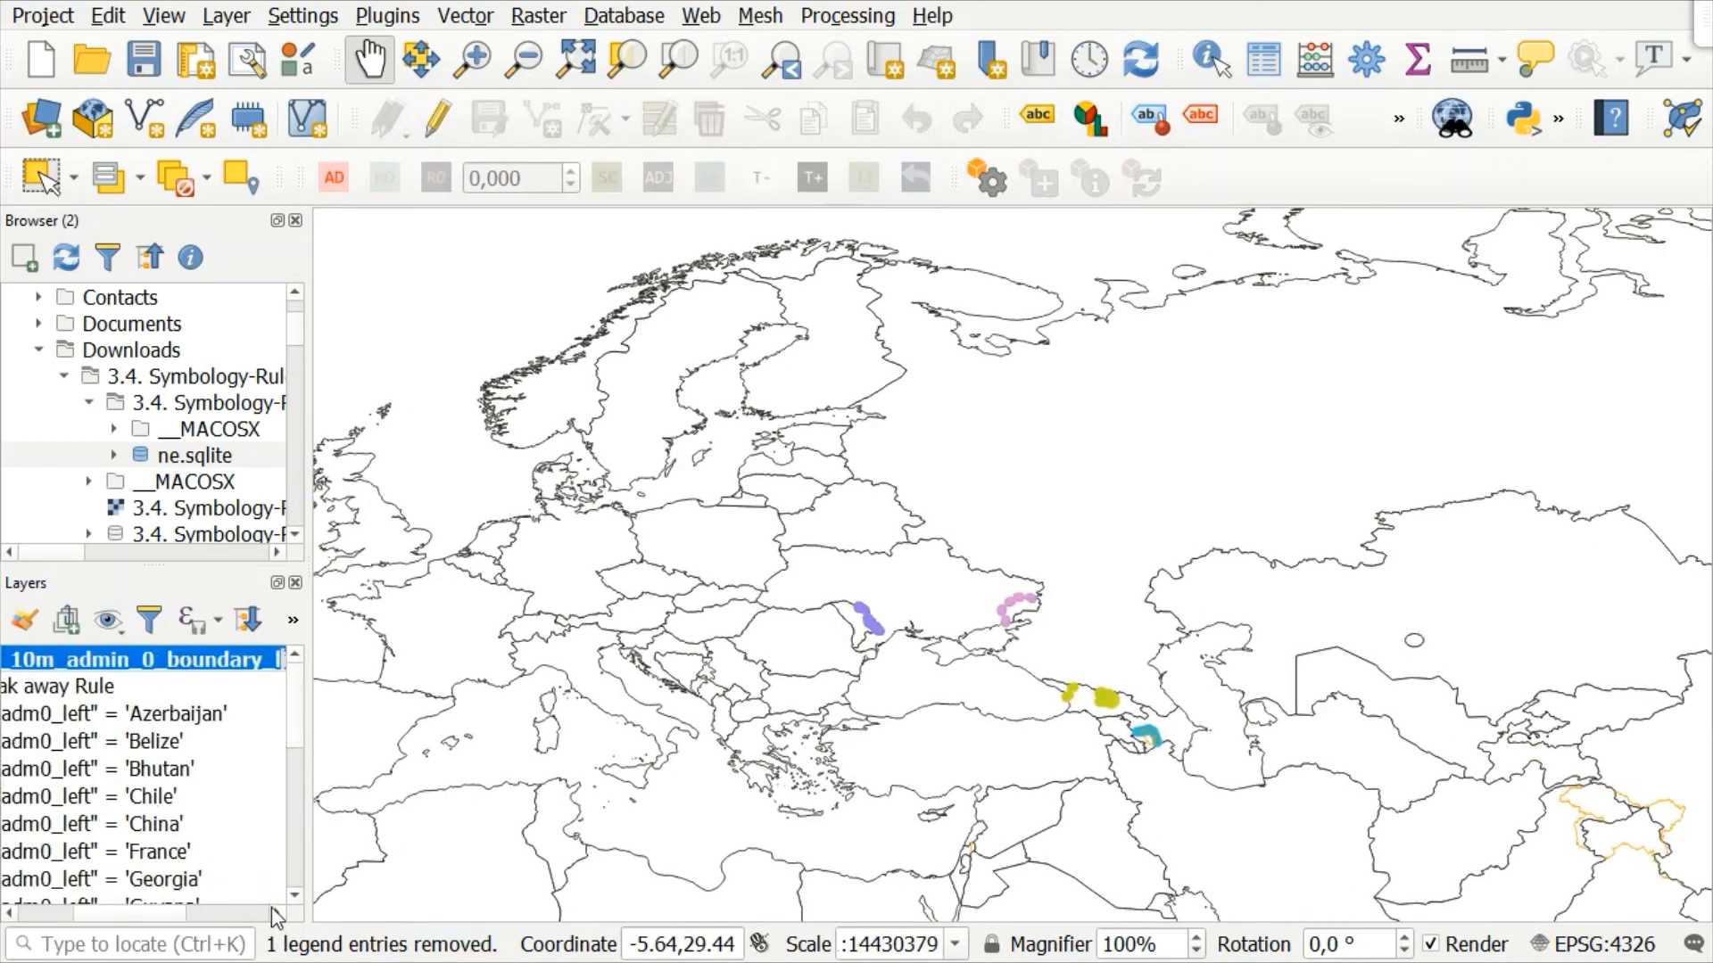
pyautogui.scroll(3, 732, 711)
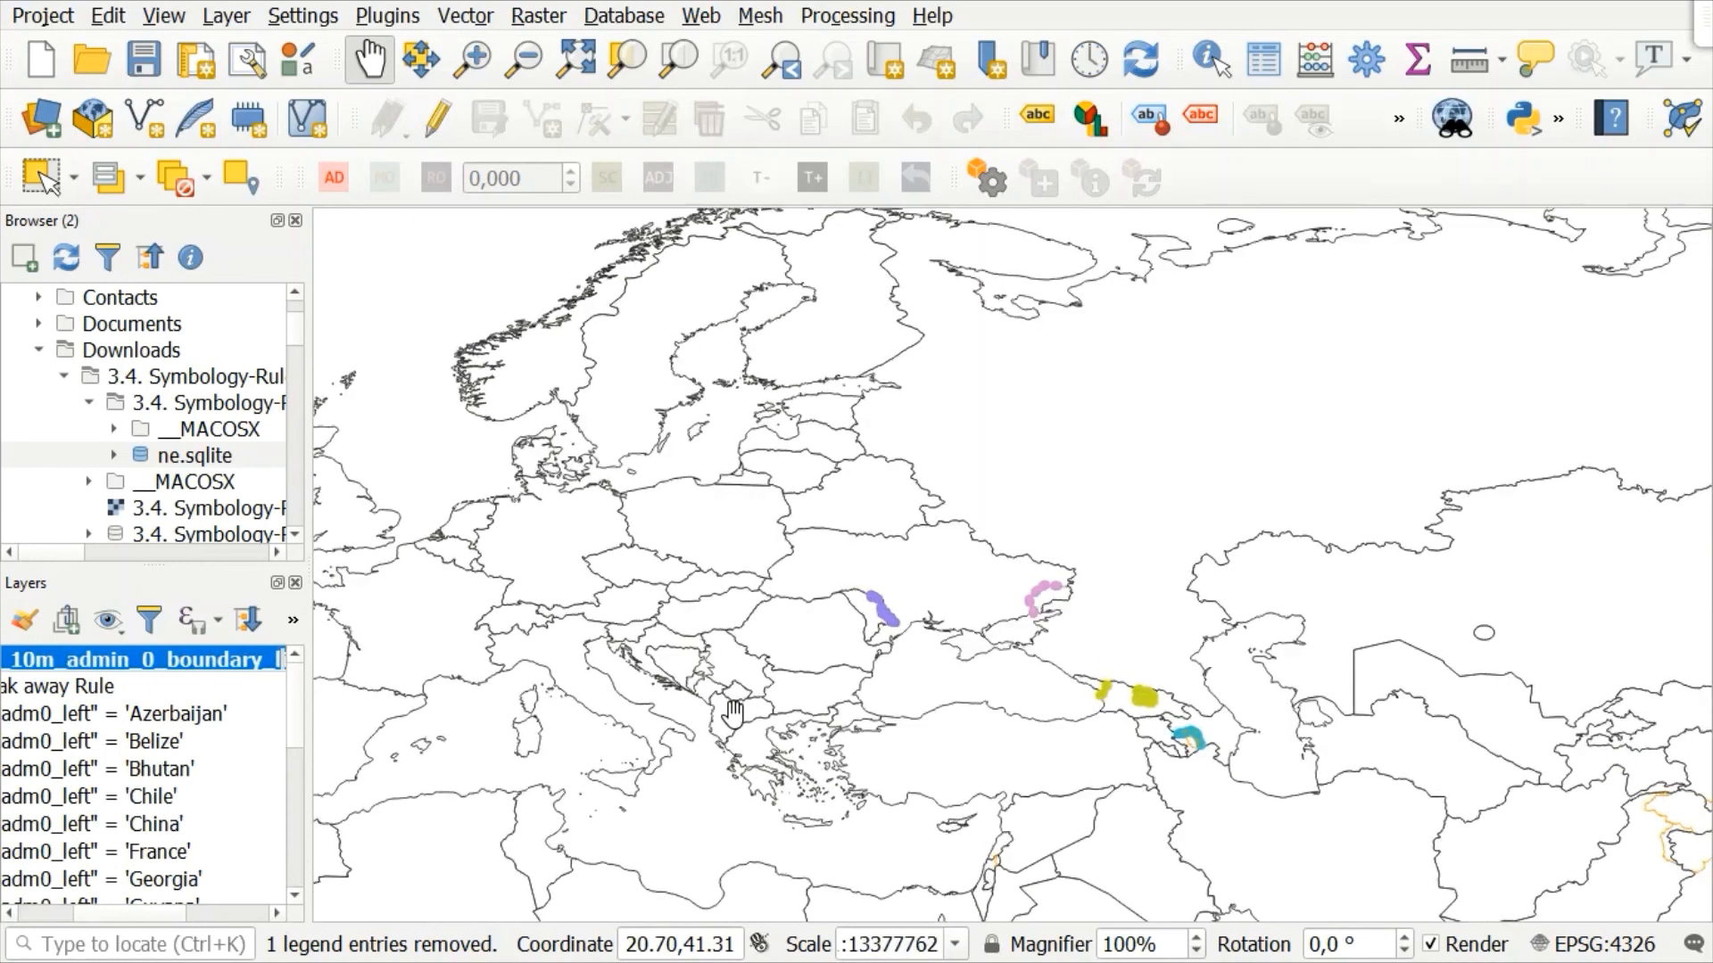
pyautogui.scroll(1, 733, 711)
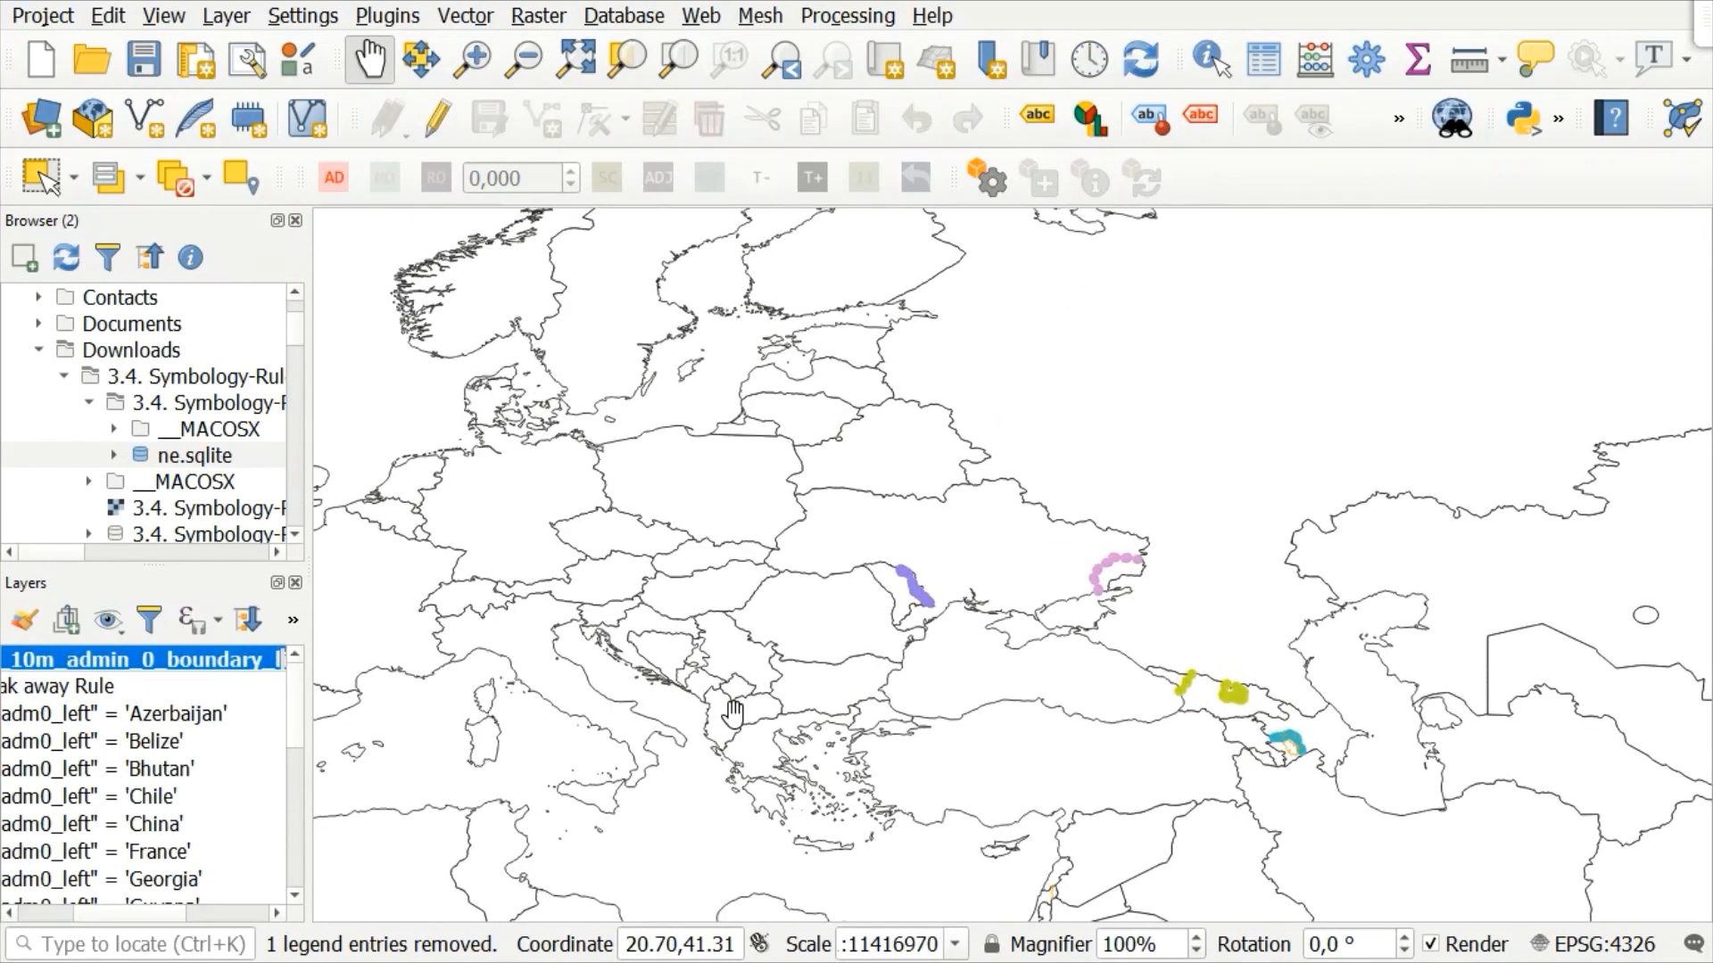